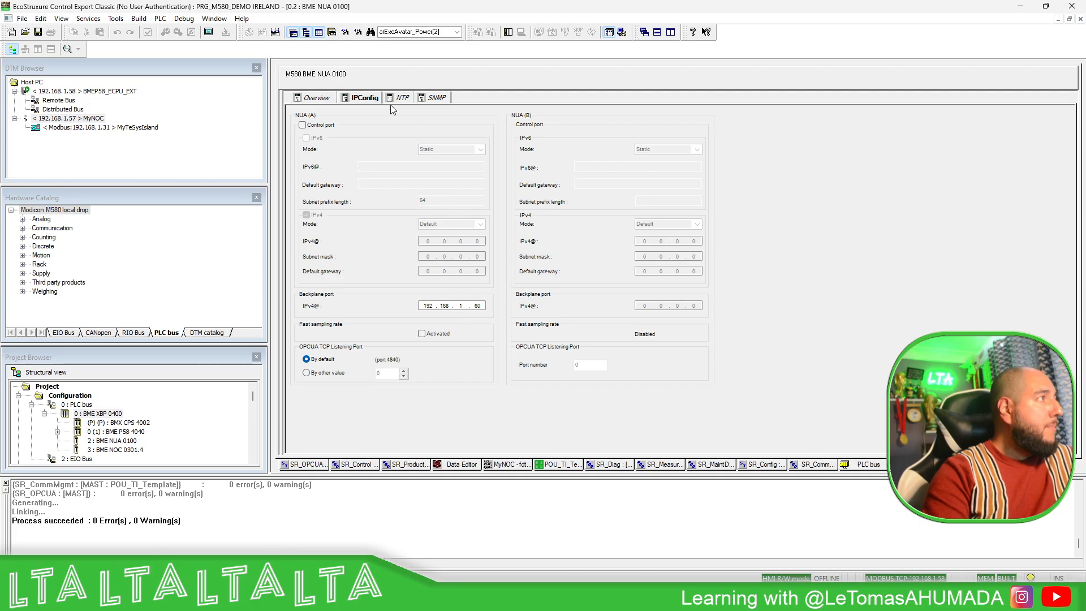
- Review the NUA module's NTP, SNMP and Overview tabs, then close the module window
{"action": "left_click", "coordinate": [397, 100]}
{"action": "left_click", "coordinate": [447, 97]}
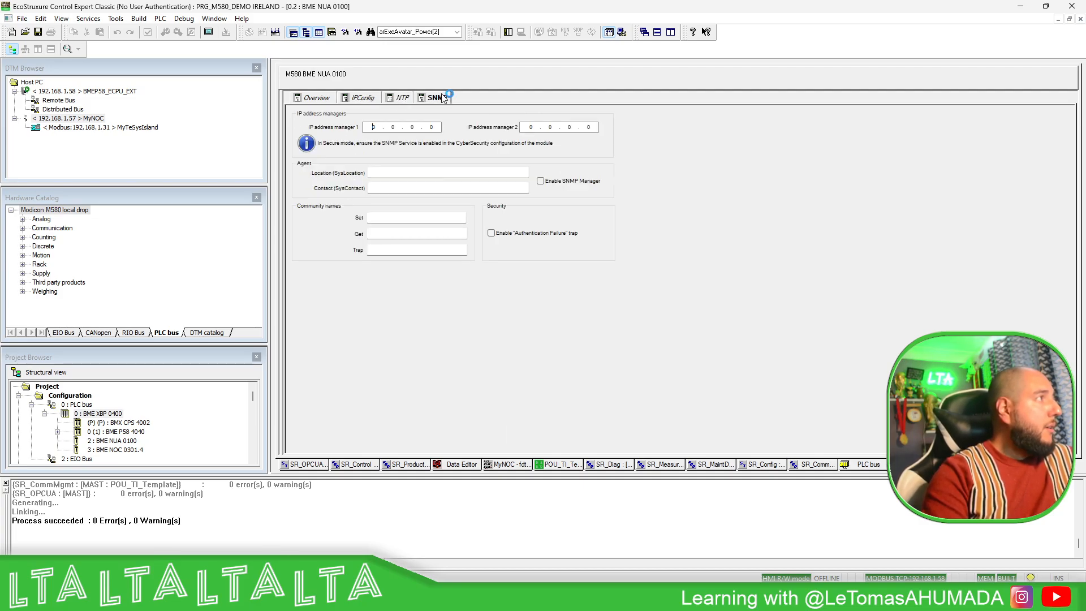
{"action": "left_click", "coordinate": [311, 100]}
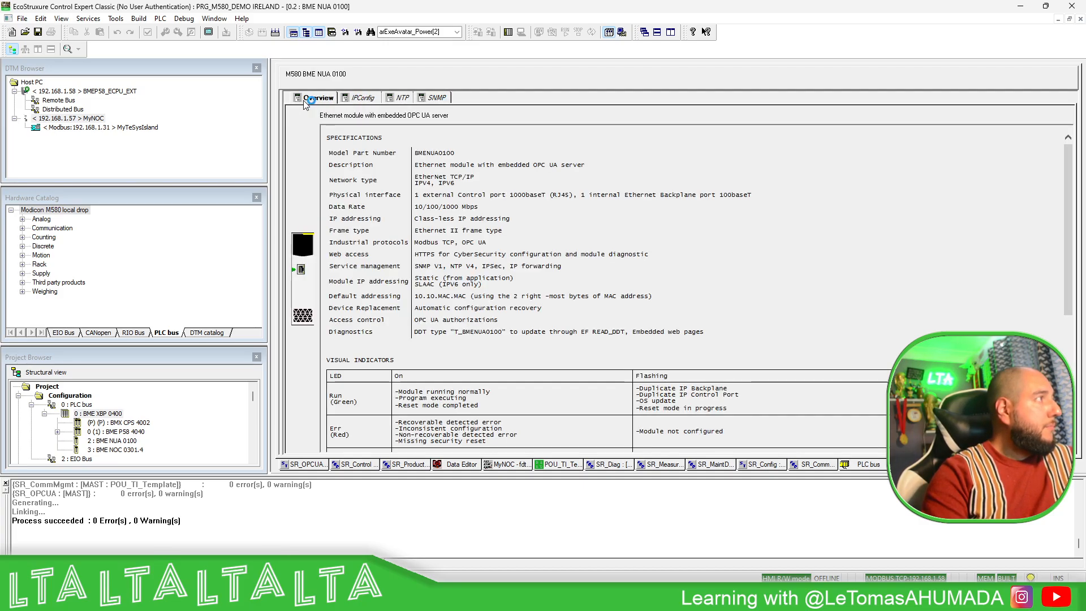
{"action": "left_click", "coordinate": [1080, 19]}
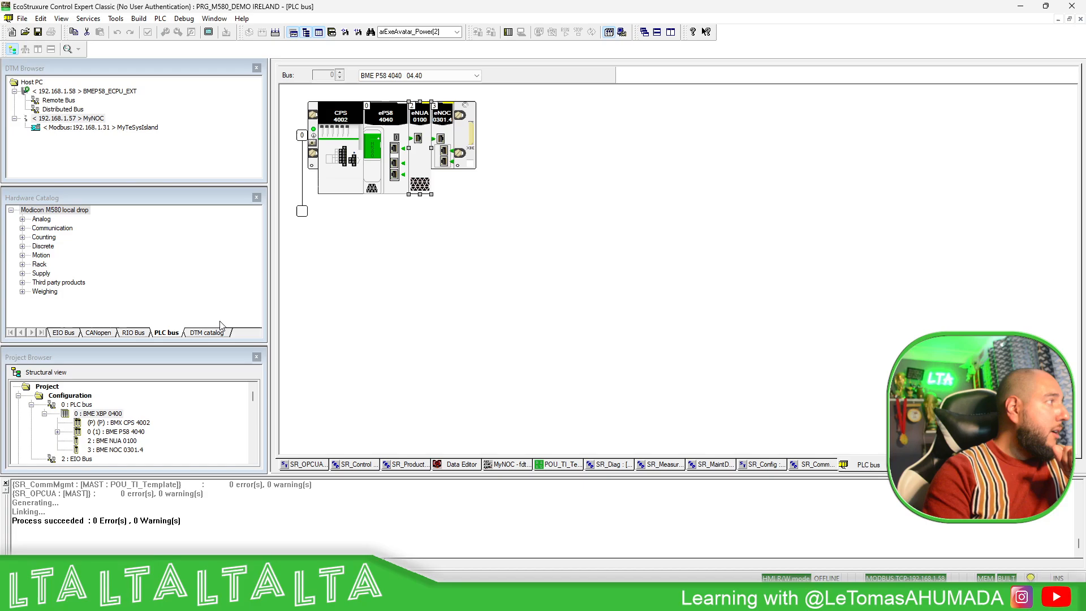
- Open Elementary Variables to list iCounter, xEnable and xReset in the Data Editor
{"action": "scroll", "coordinate": [102, 413], "scroll_direction": "down", "scroll_amount": 10}
{"action": "scroll", "coordinate": [102, 413], "scroll_direction": "down", "scroll_amount": 10}
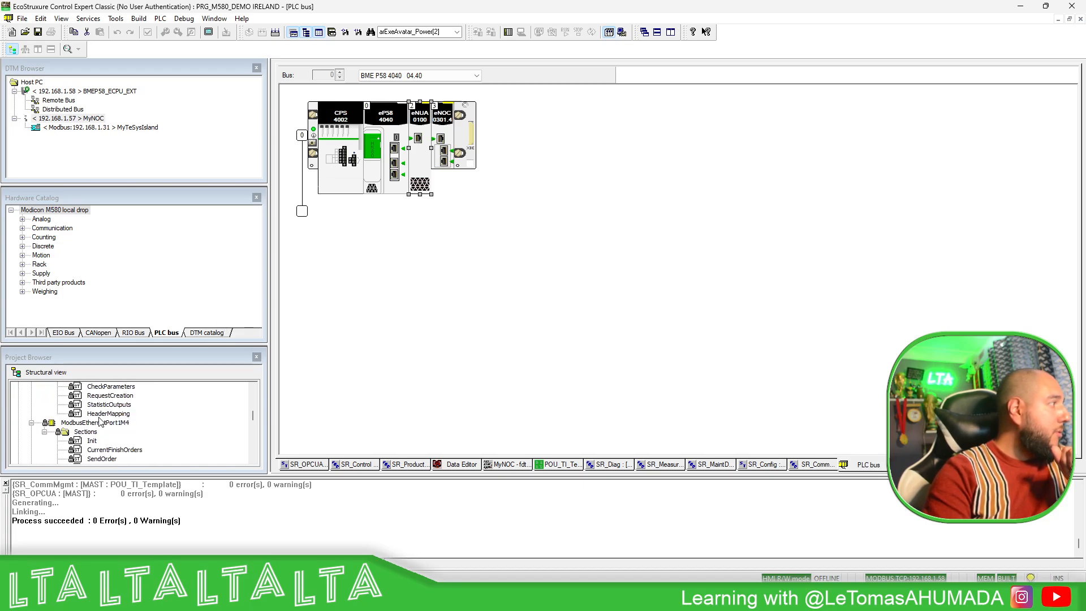
{"action": "scroll", "coordinate": [101, 423], "scroll_direction": "down", "scroll_amount": 9}
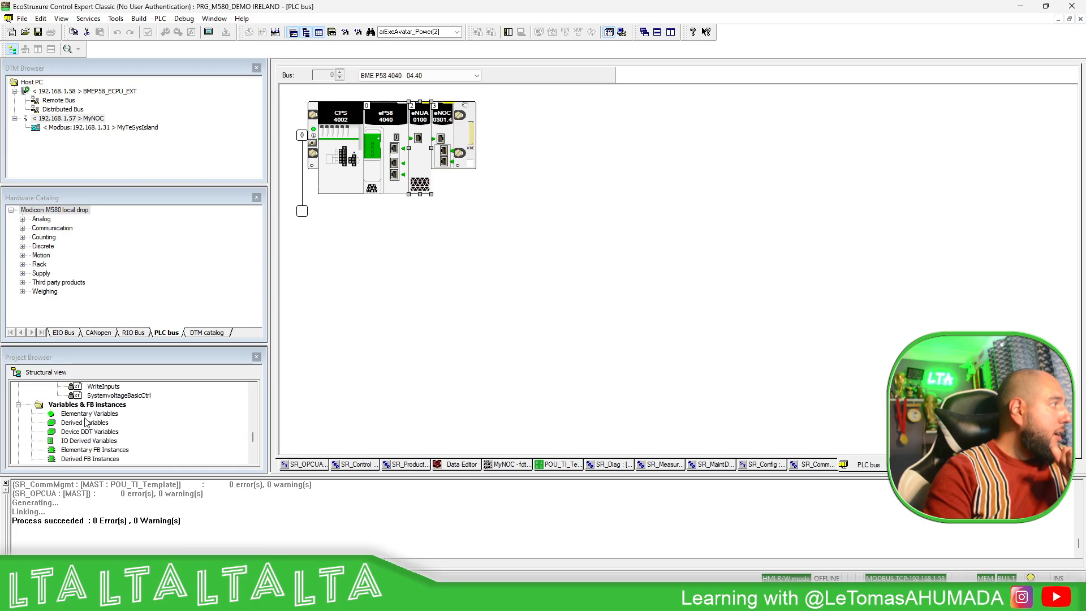
{"action": "double_click", "coordinate": [85, 416]}
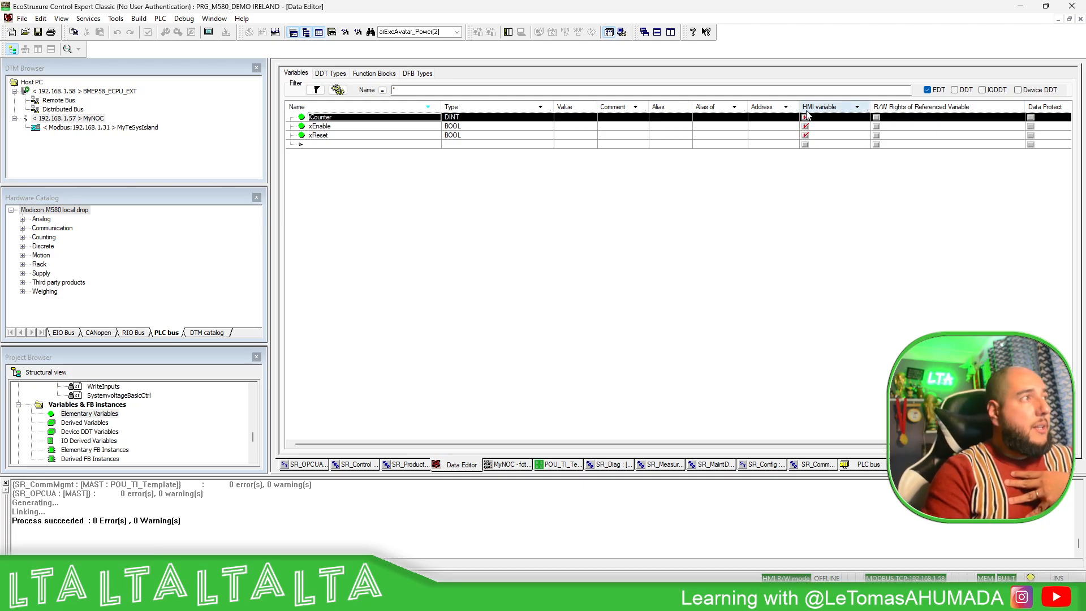
{"action": "scroll", "coordinate": [22, 411], "scroll_direction": "up", "scroll_amount": 10}
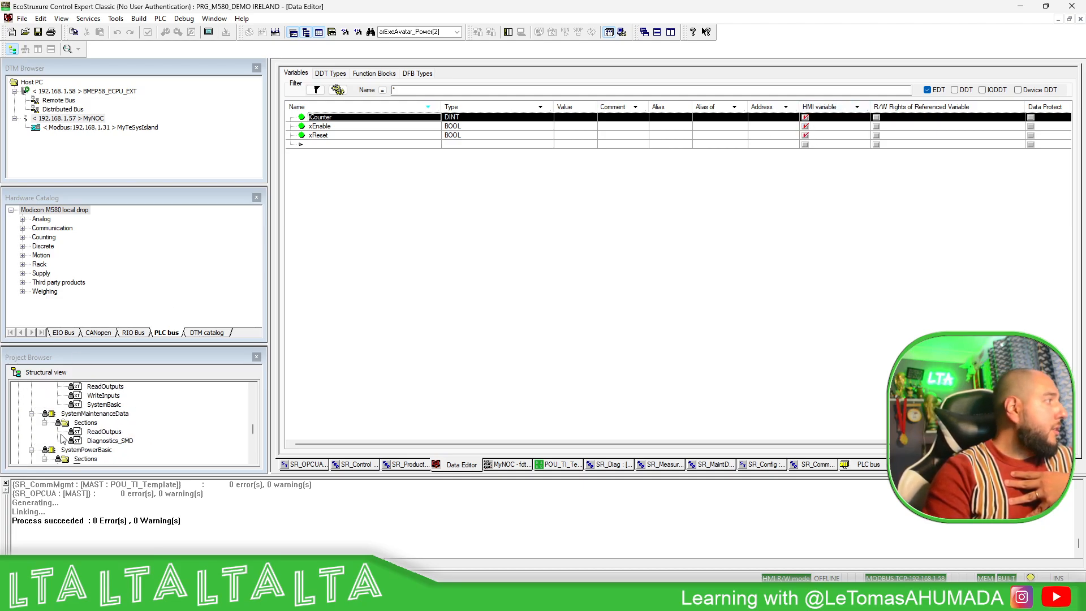
{"action": "scroll", "coordinate": [70, 434], "scroll_direction": "up", "scroll_amount": 5}
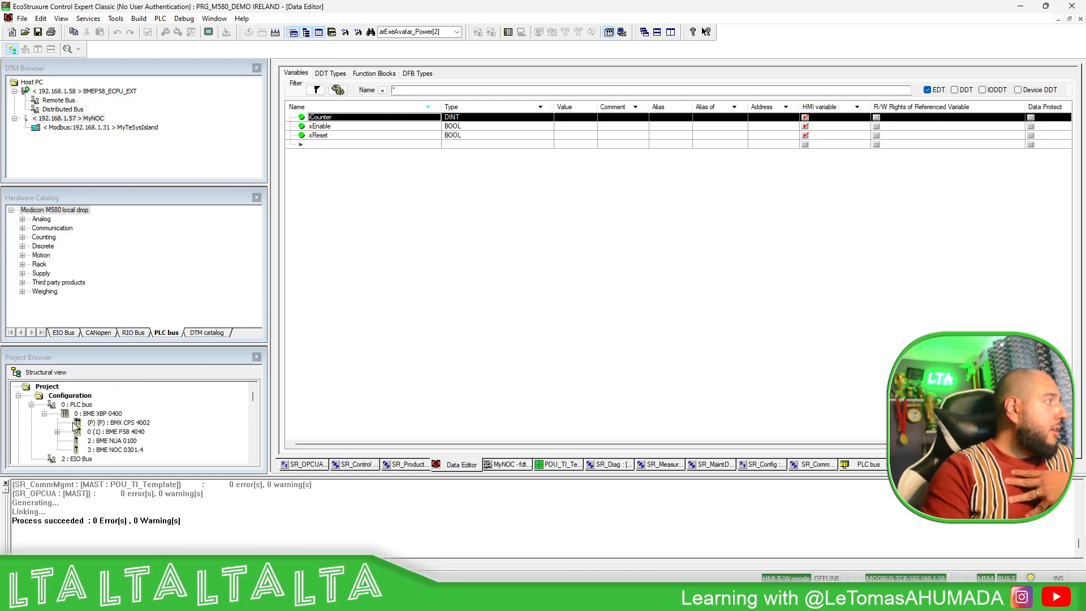
{"action": "right_click", "coordinate": [48, 387]}
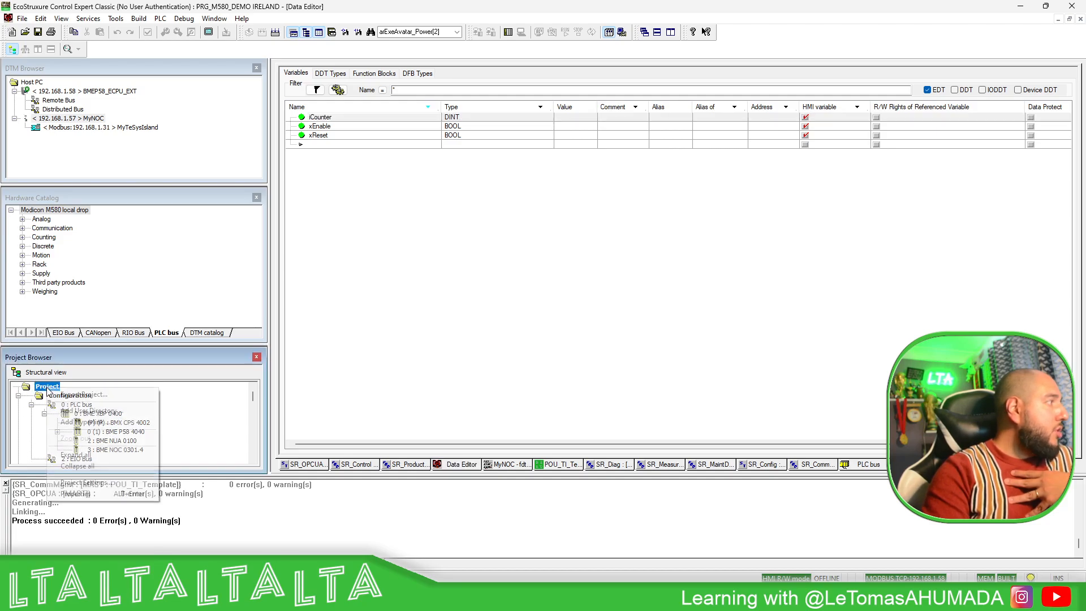
- Browse the Variables, Common and PLC embedded data pages of the project settings
{"action": "left_click", "coordinate": [86, 482]}
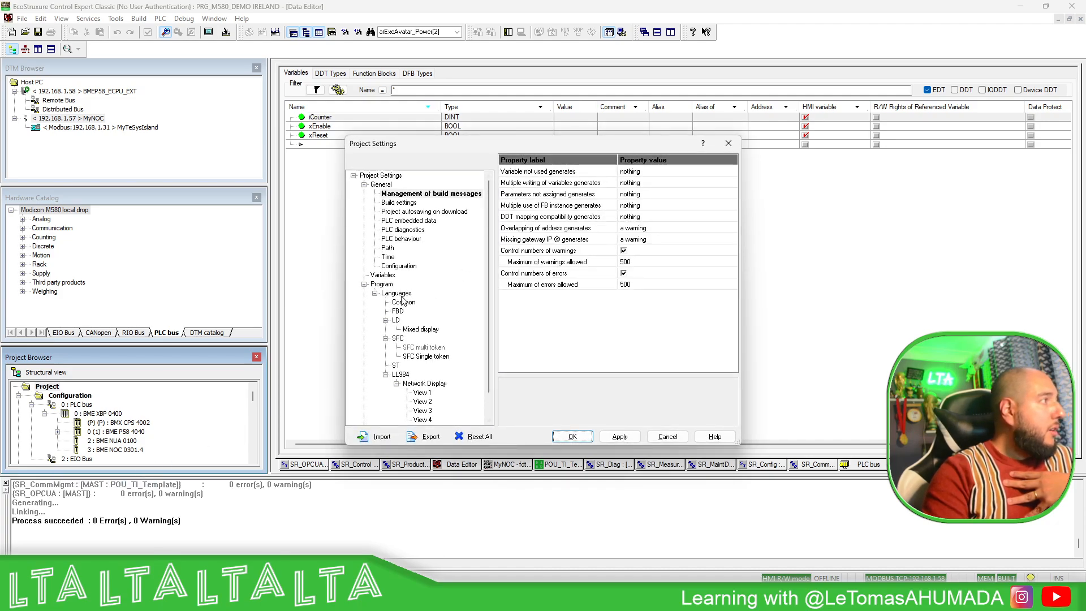
{"action": "left_click", "coordinate": [382, 276]}
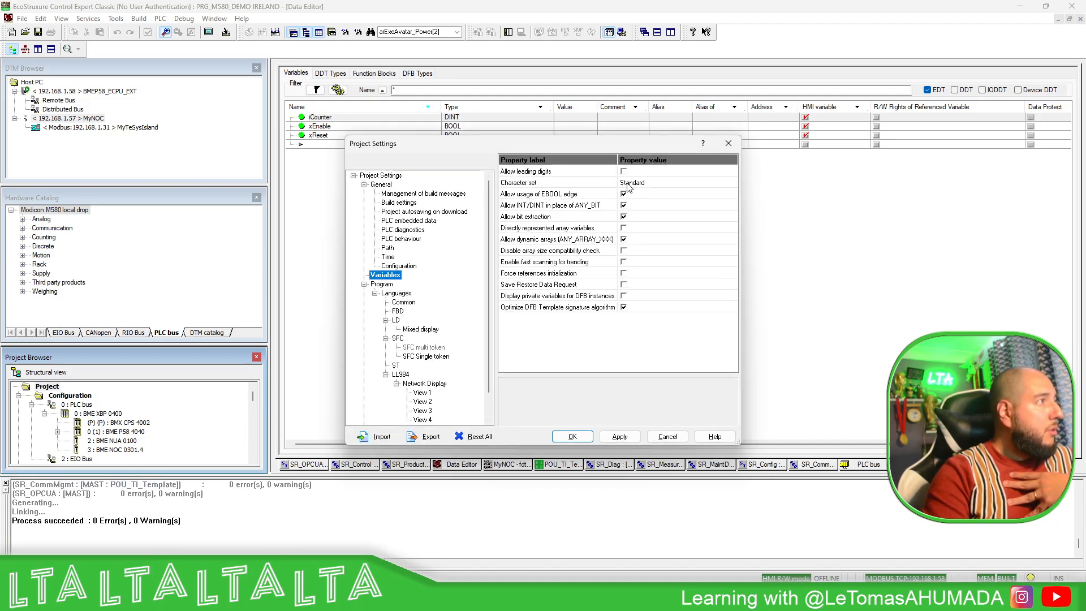
{"action": "left_click", "coordinate": [407, 303]}
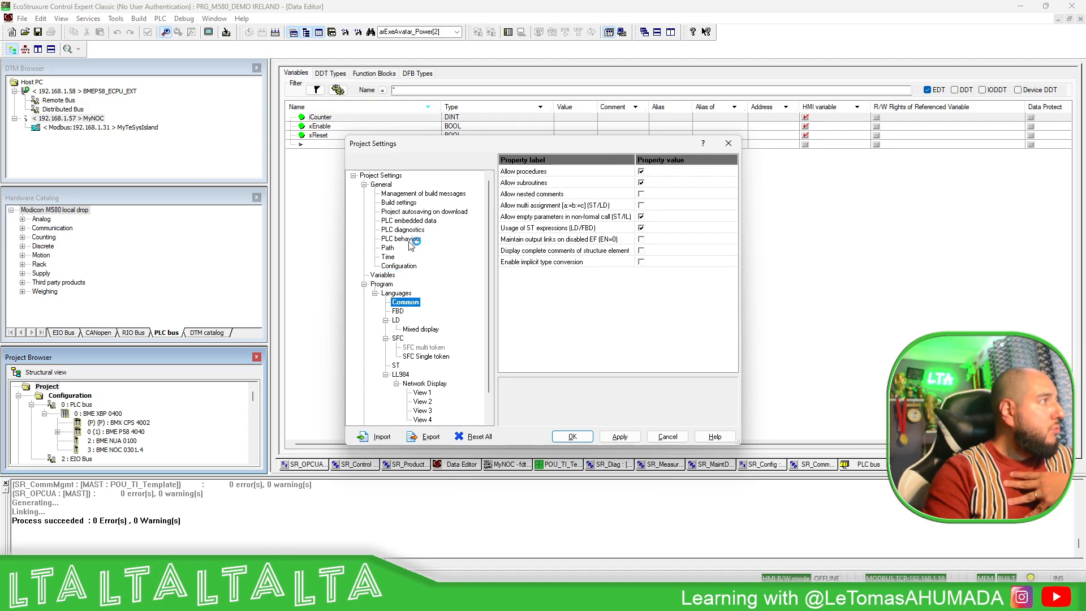
{"action": "left_click", "coordinate": [407, 221]}
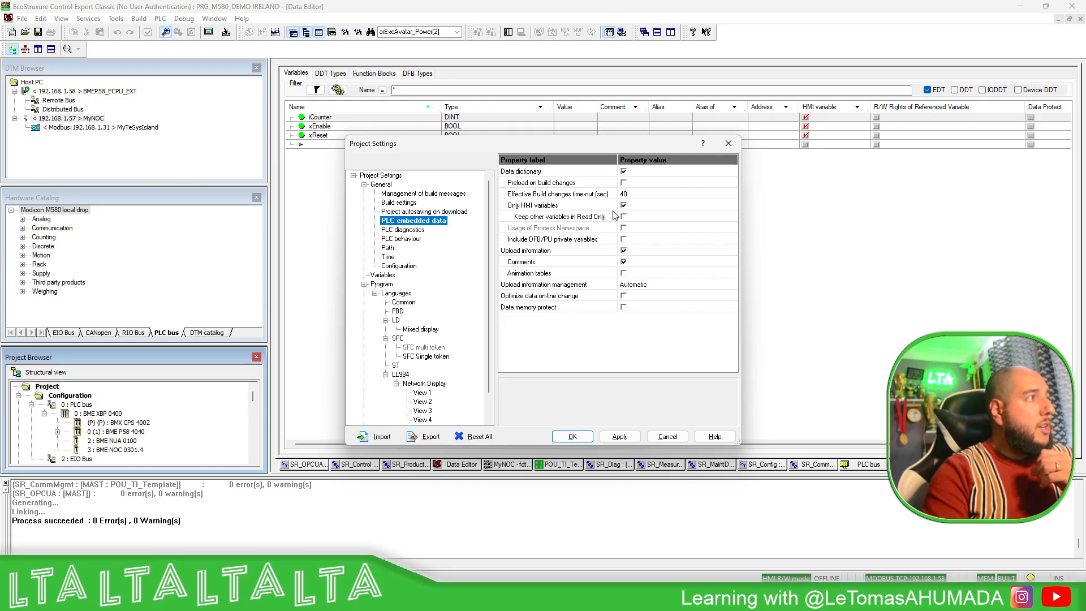
- Close the project settings unchanged and minimize Control Expert to reveal the cybersecurity modes slide
{"action": "left_click", "coordinate": [728, 143]}
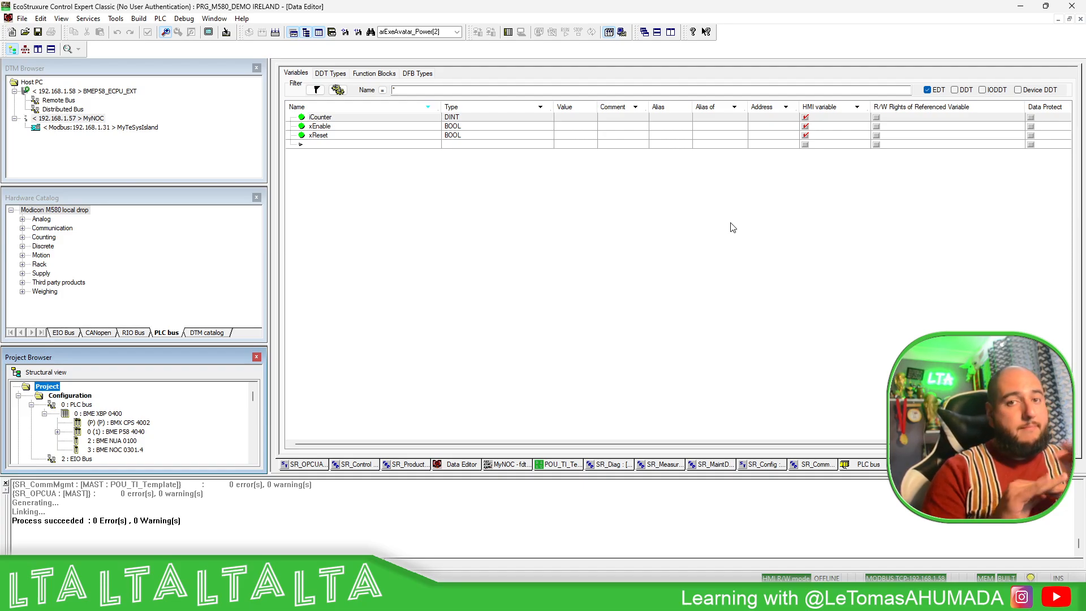
{"action": "left_click", "coordinate": [703, 268]}
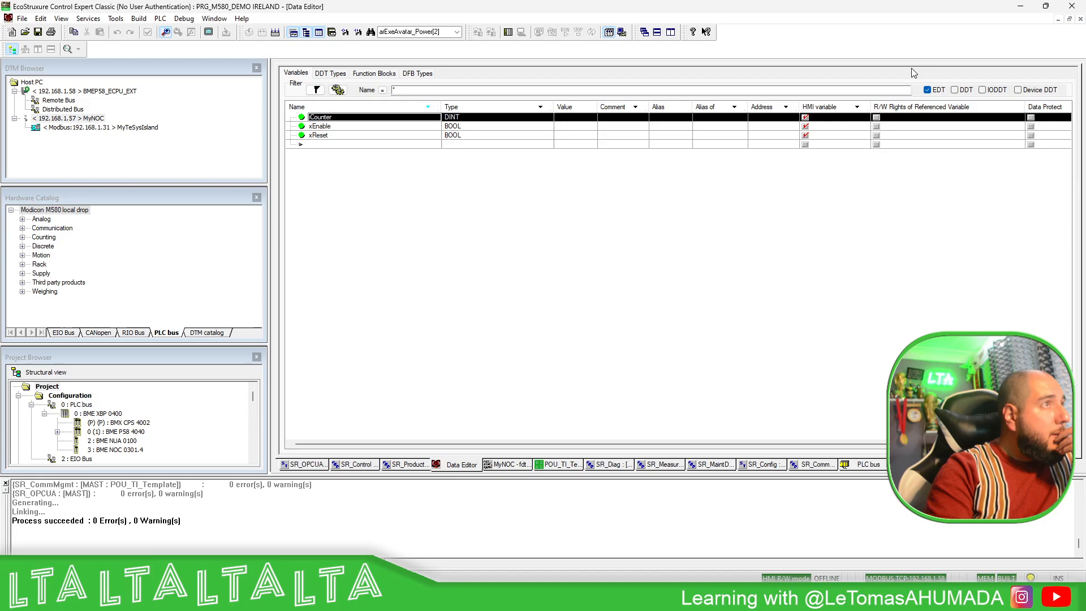
{"action": "left_click", "coordinate": [1020, 5]}
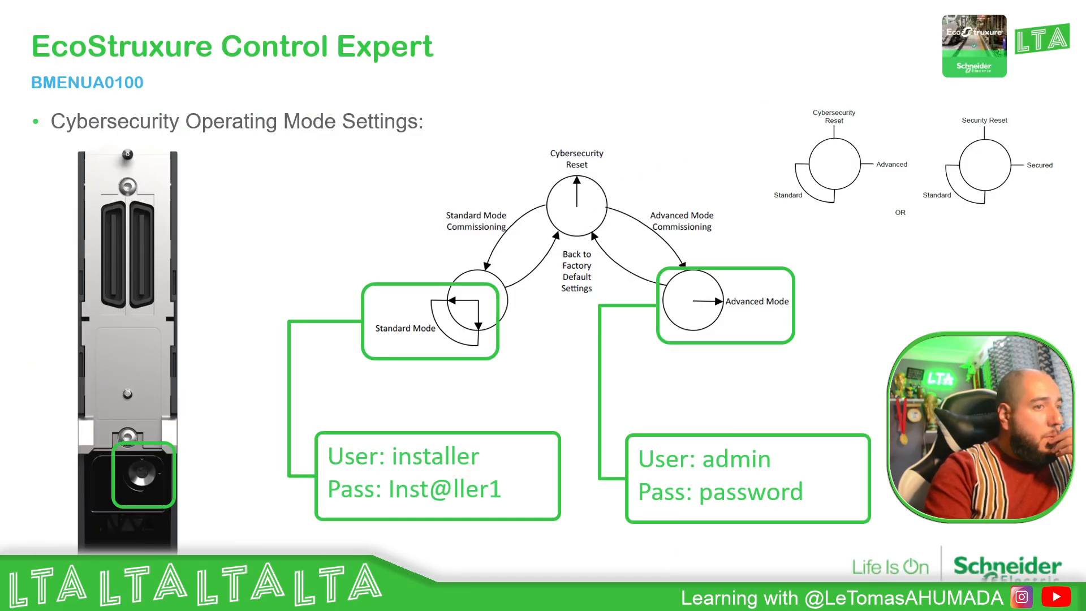
- In Chrome, change the address to 192.168.1.60 and load the module's page
{"action": "key", "text": "alt+Tab"}
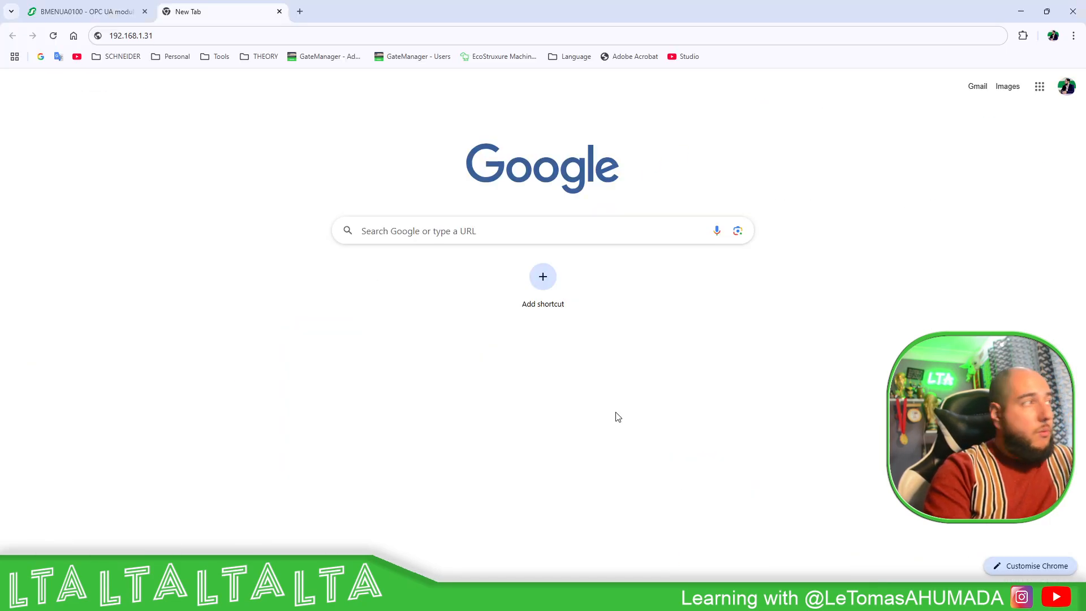
{"action": "left_click_drag", "start_coordinate": [144, 38], "coordinate": [166, 38]}
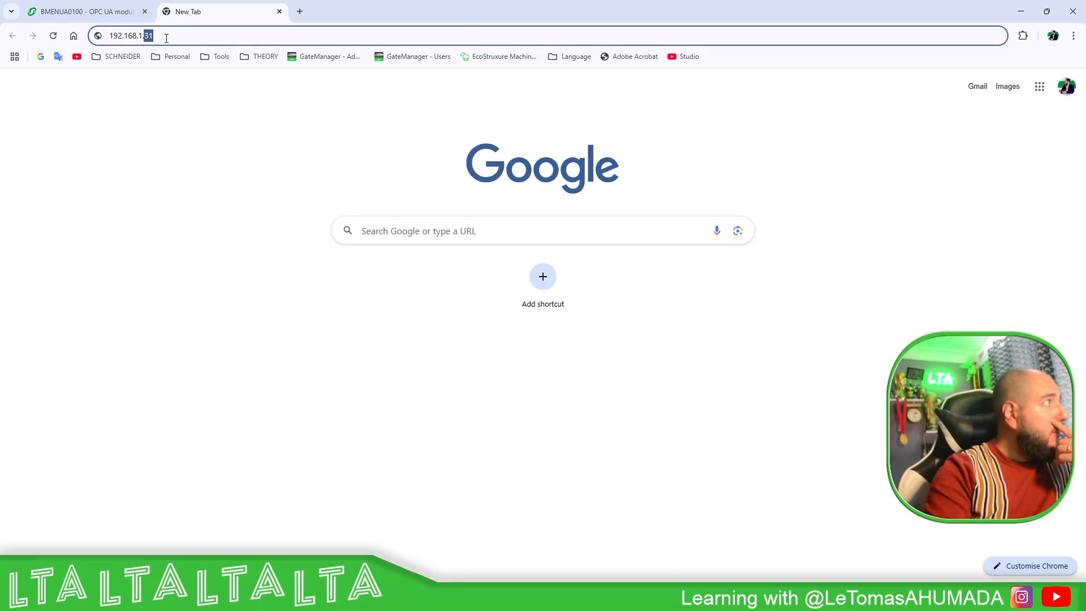
{"action": "type", "text": "60"}
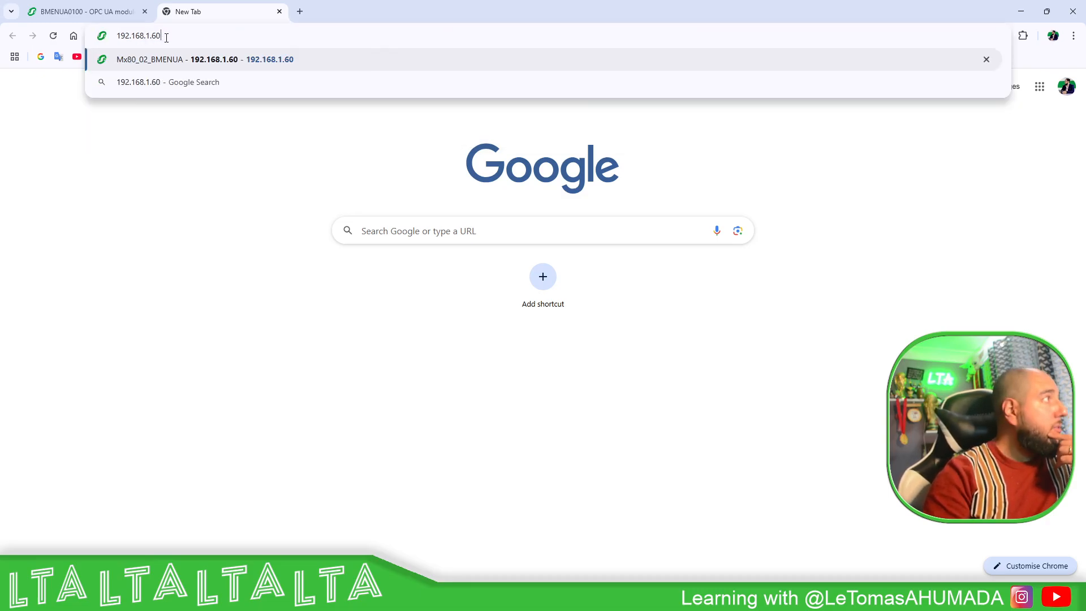
{"action": "key", "text": "Return"}
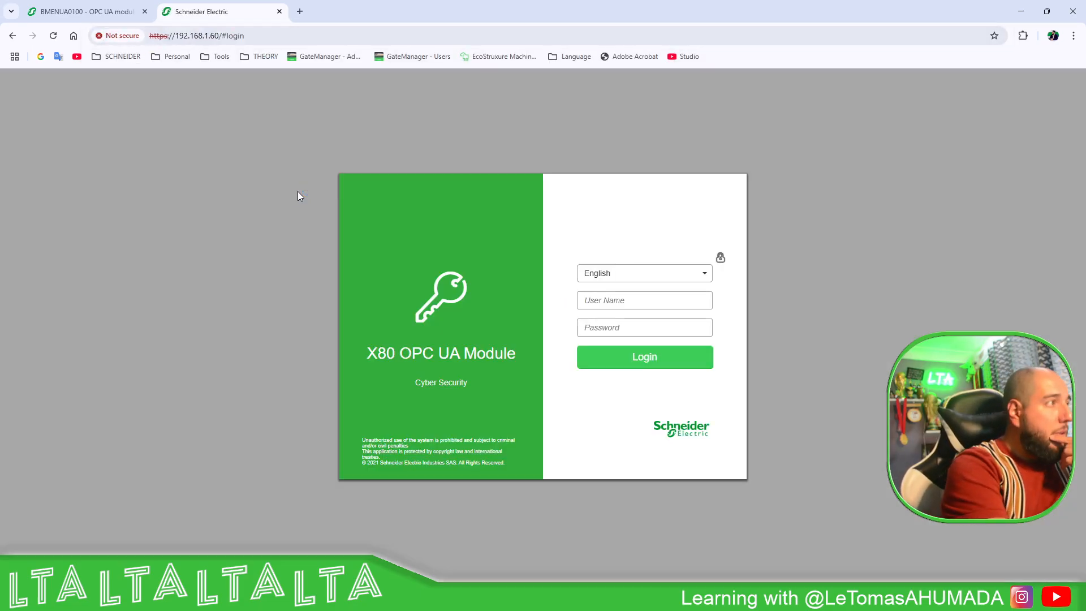
- Try logging in as 'admin', retyping the password after the first attempt fails
{"action": "left_click", "coordinate": [591, 304]}
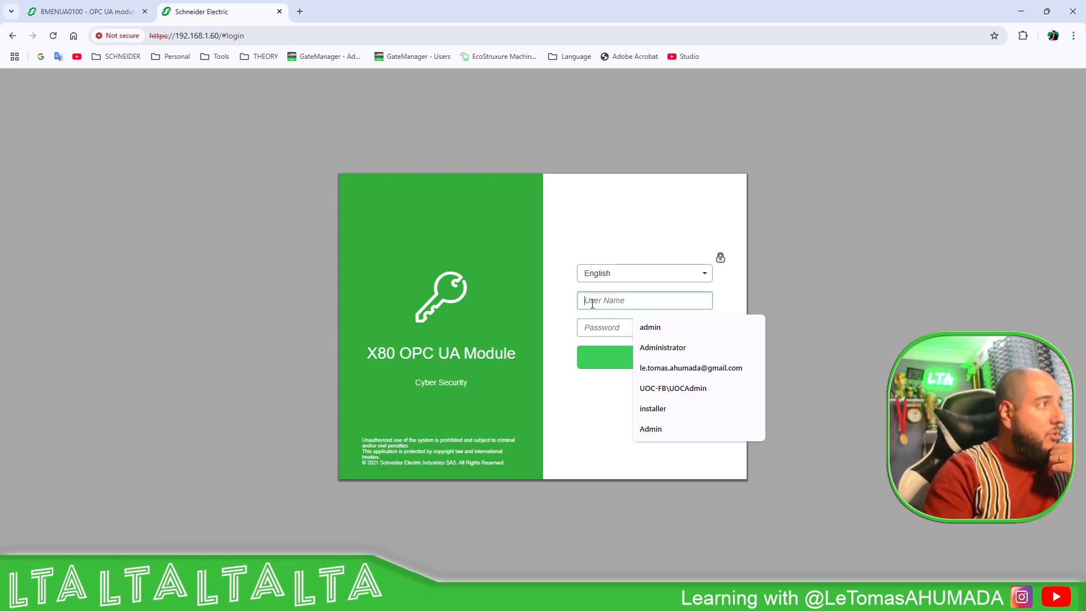
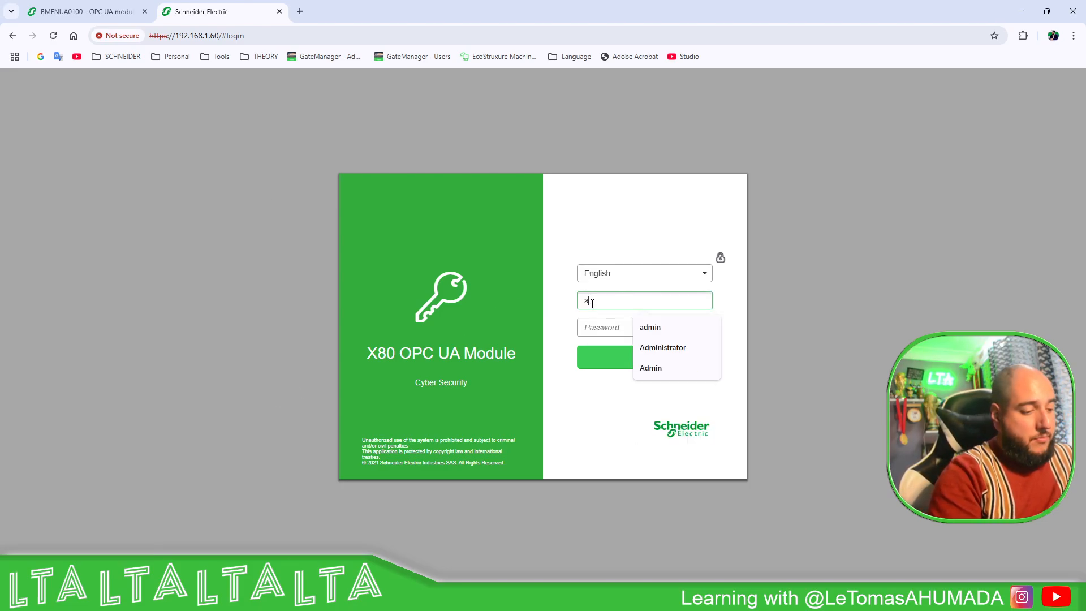
{"action": "key", "text": "Tab"}
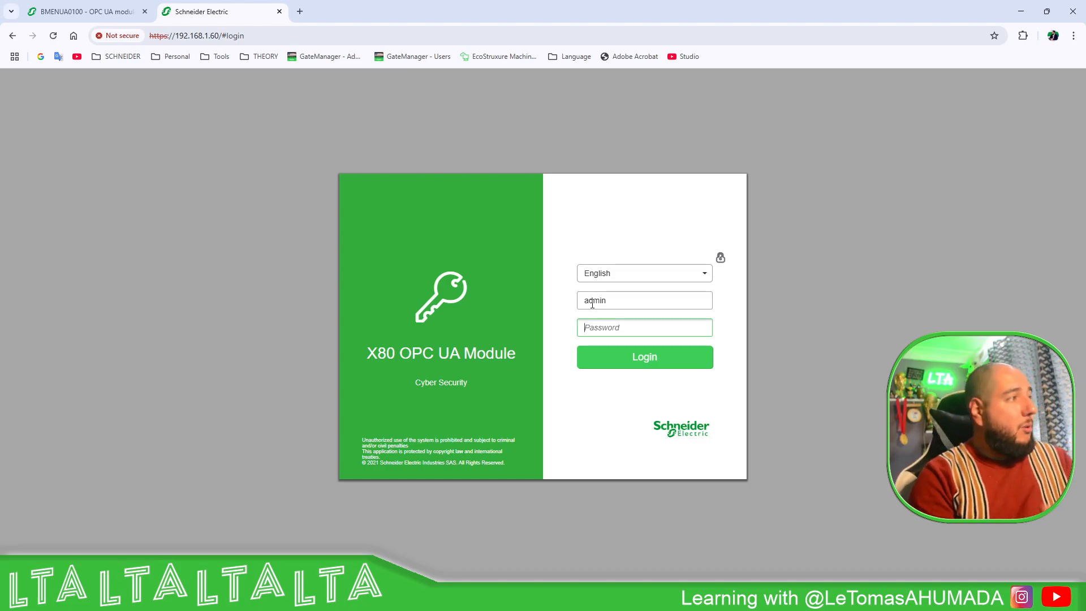
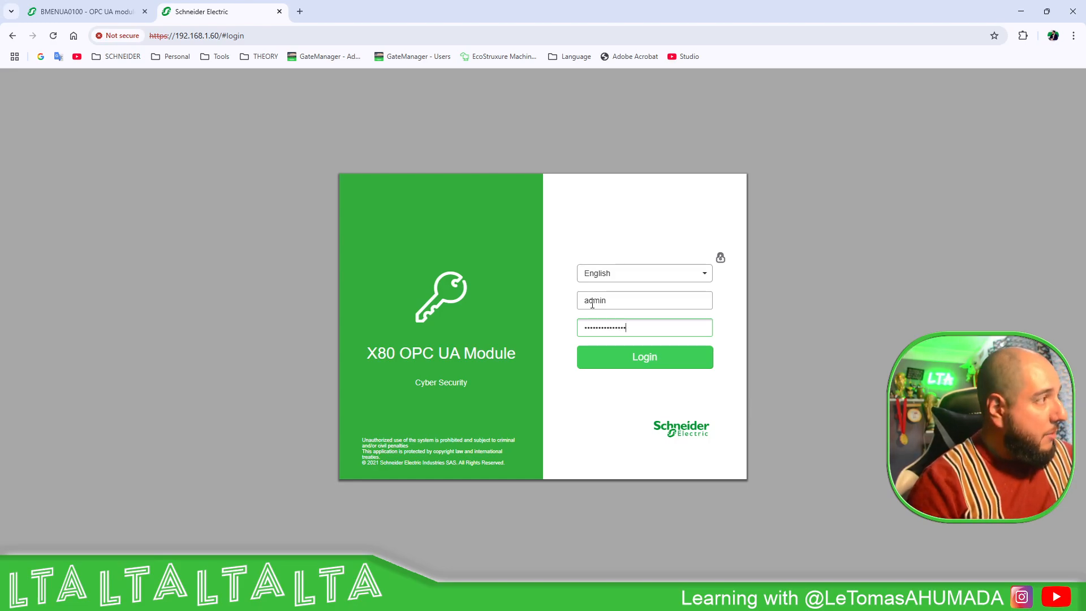
{"action": "left_click", "coordinate": [628, 361]}
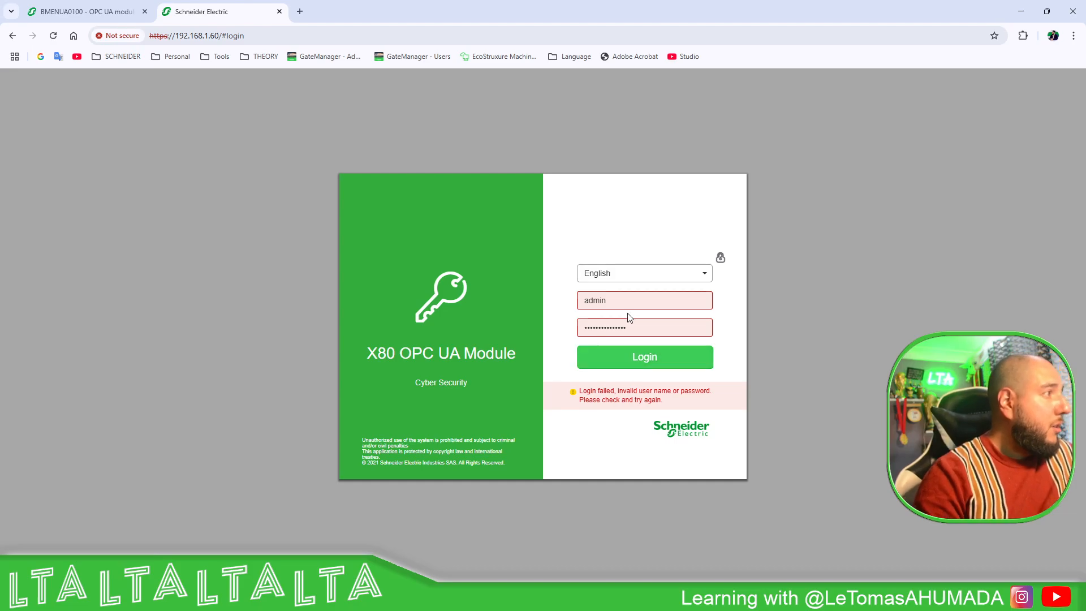
{"action": "left_click_drag", "start_coordinate": [633, 326], "coordinate": [553, 322]}
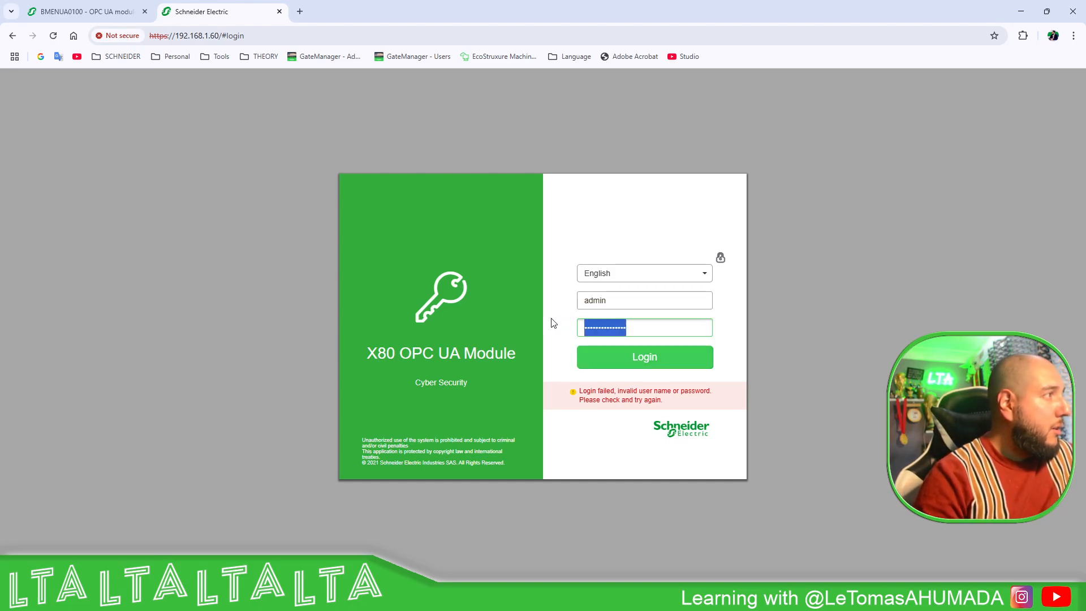
{"action": "type", "text": "•"}
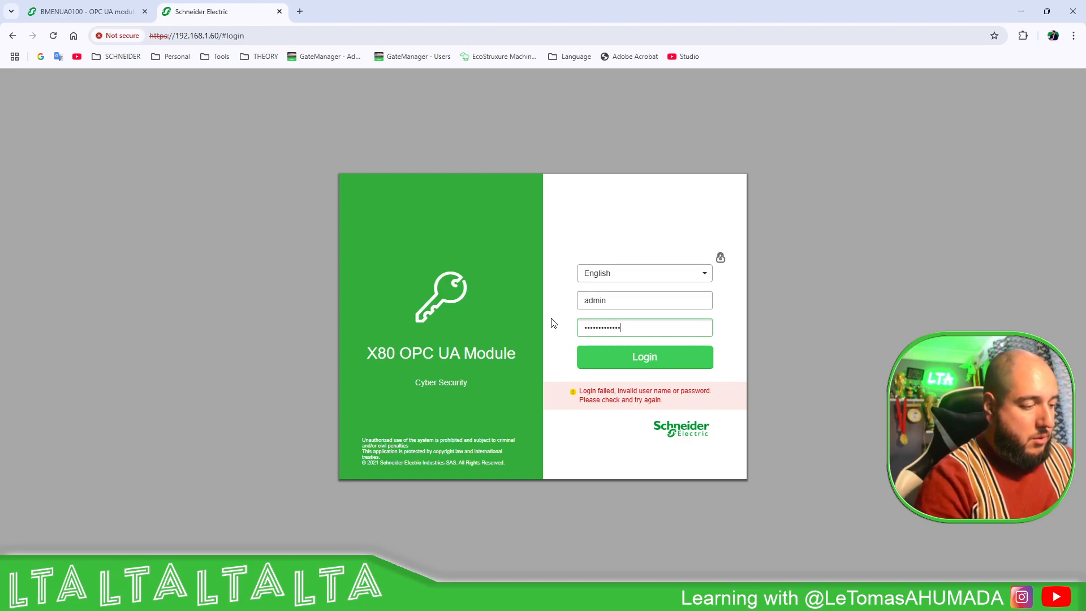
{"action": "left_click", "coordinate": [641, 357]}
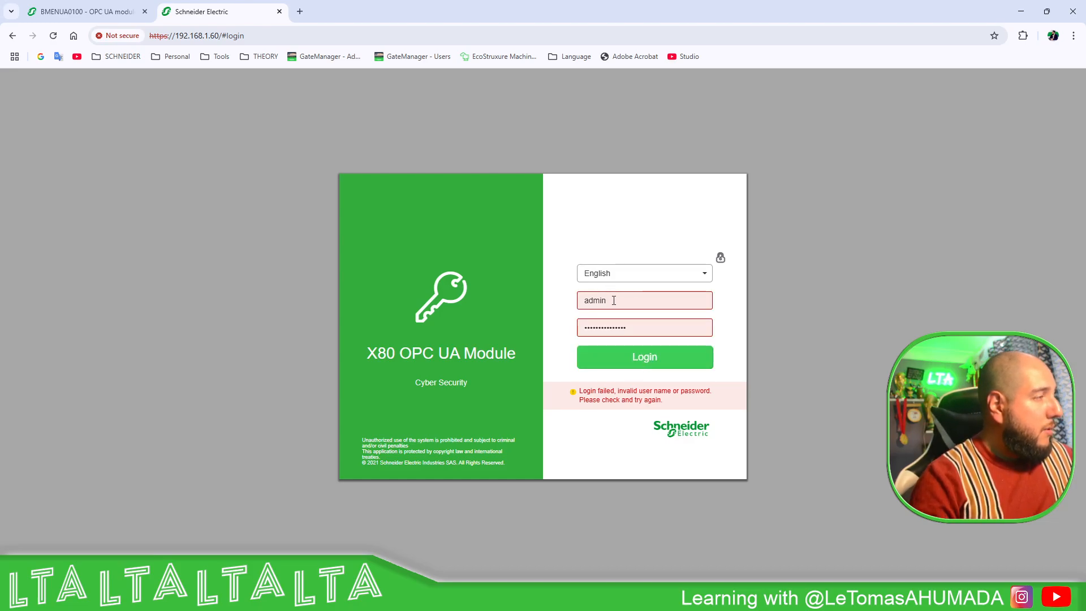
- Log in with user name 'Administrator' and its password
{"action": "mouse_move", "coordinate": [669, 597]}
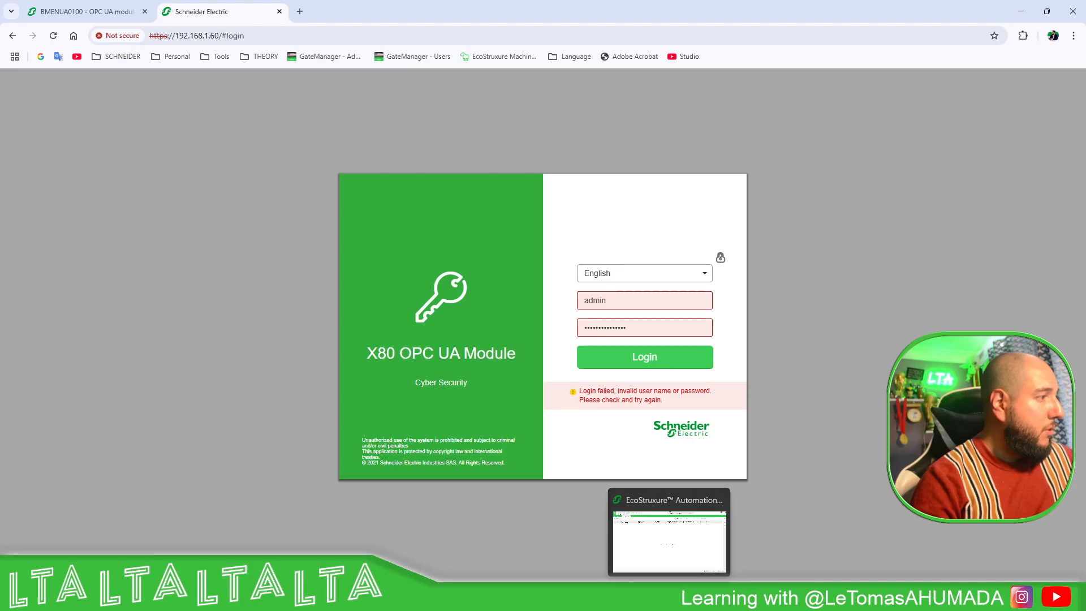
{"action": "left_click", "coordinate": [681, 570]}
{"action": "mouse_move", "coordinate": [719, 597]}
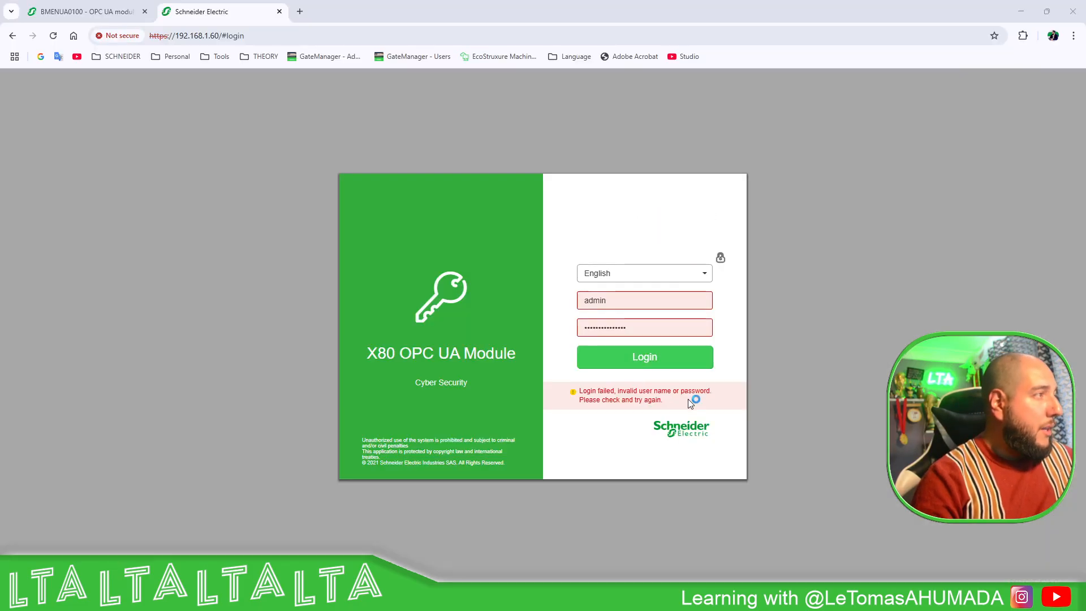
{"action": "double_click", "coordinate": [619, 300]}
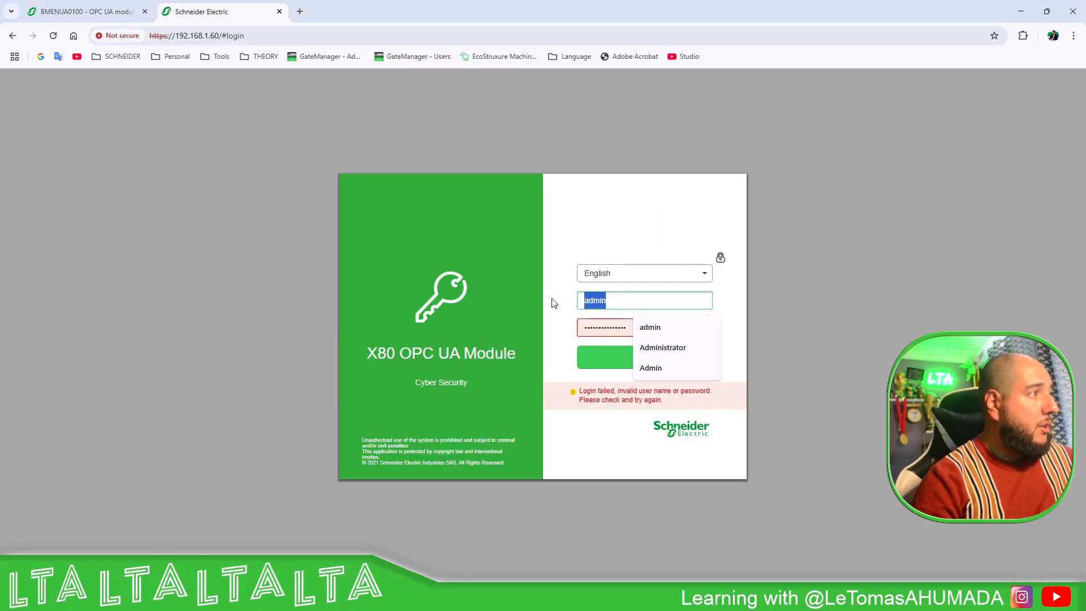
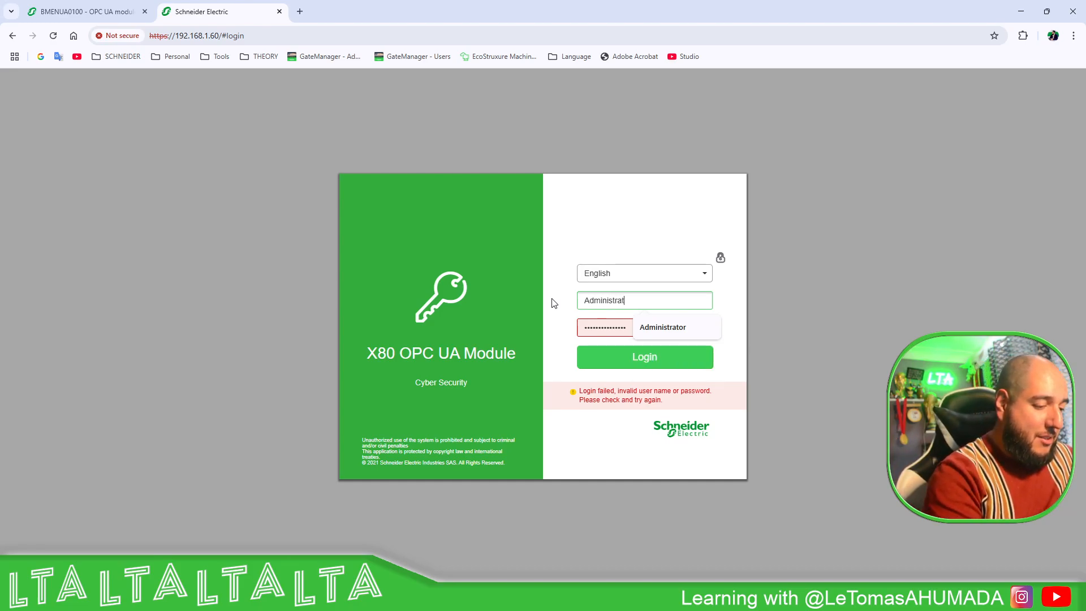
{"action": "key", "text": "Tab"}
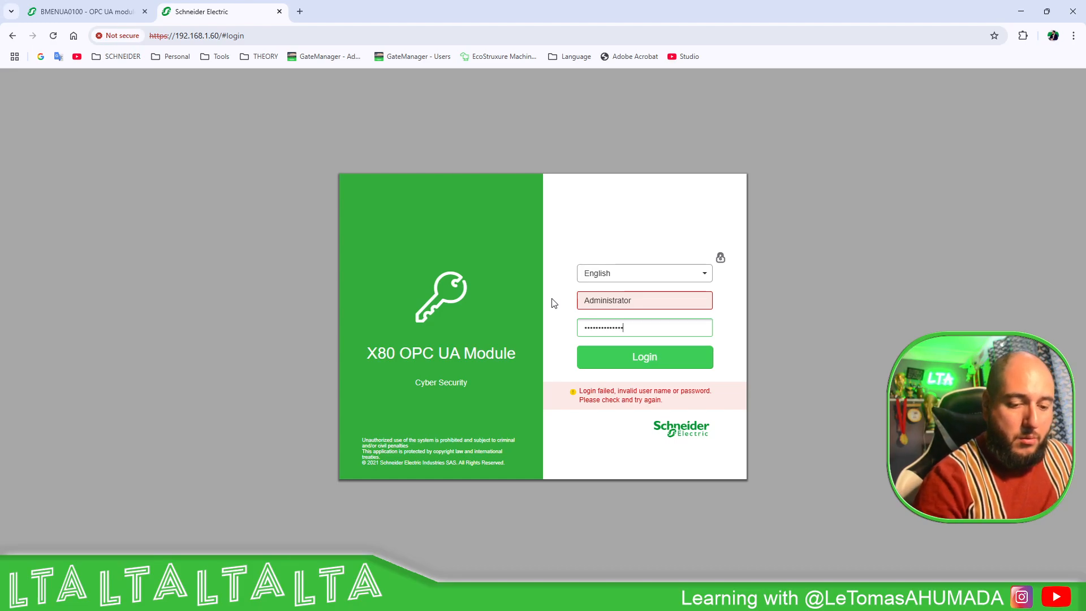
{"action": "key", "text": "Return"}
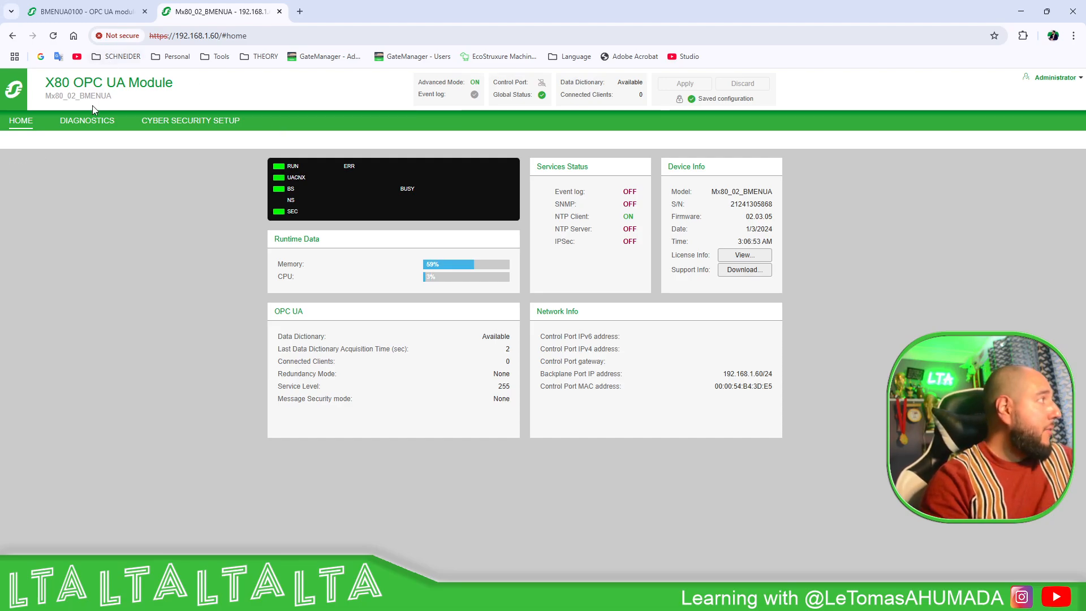
- Open Cyber Security Setup > Access Control and view, then cancel, the admin account's edit form
{"action": "left_click", "coordinate": [180, 120]}
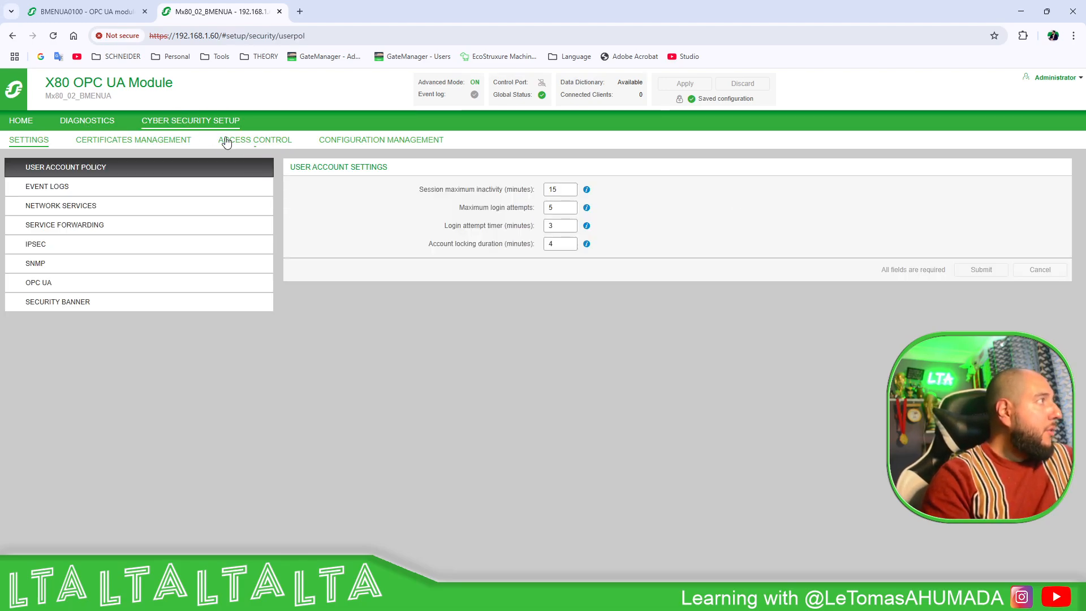
{"action": "left_click", "coordinate": [253, 144]}
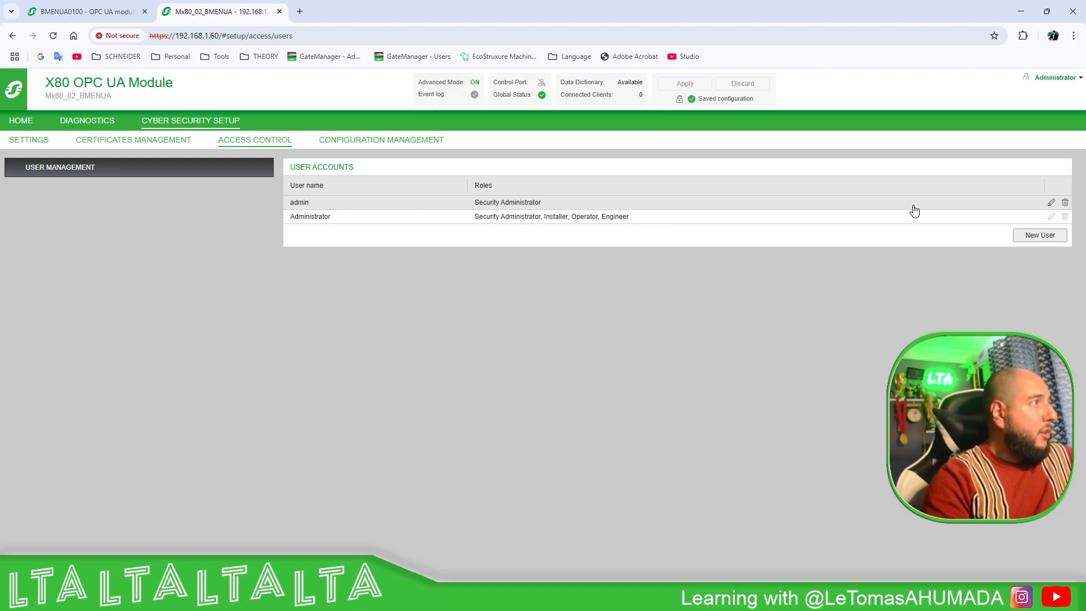
{"action": "left_click", "coordinate": [1053, 202]}
{"action": "mouse_move", "coordinate": [647, 296]}
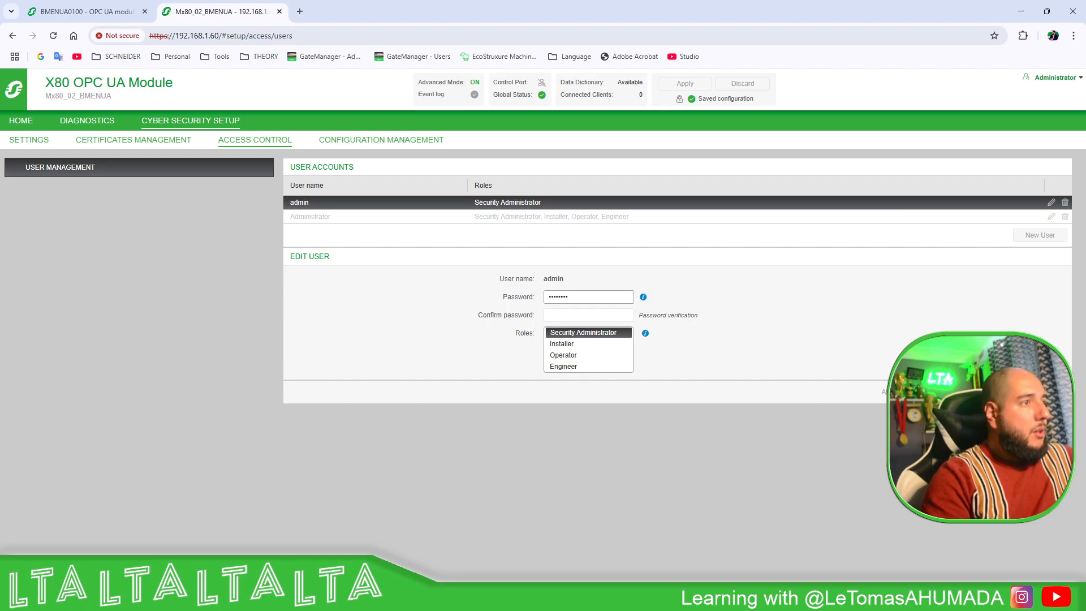
{"action": "left_click", "coordinate": [1040, 391]}
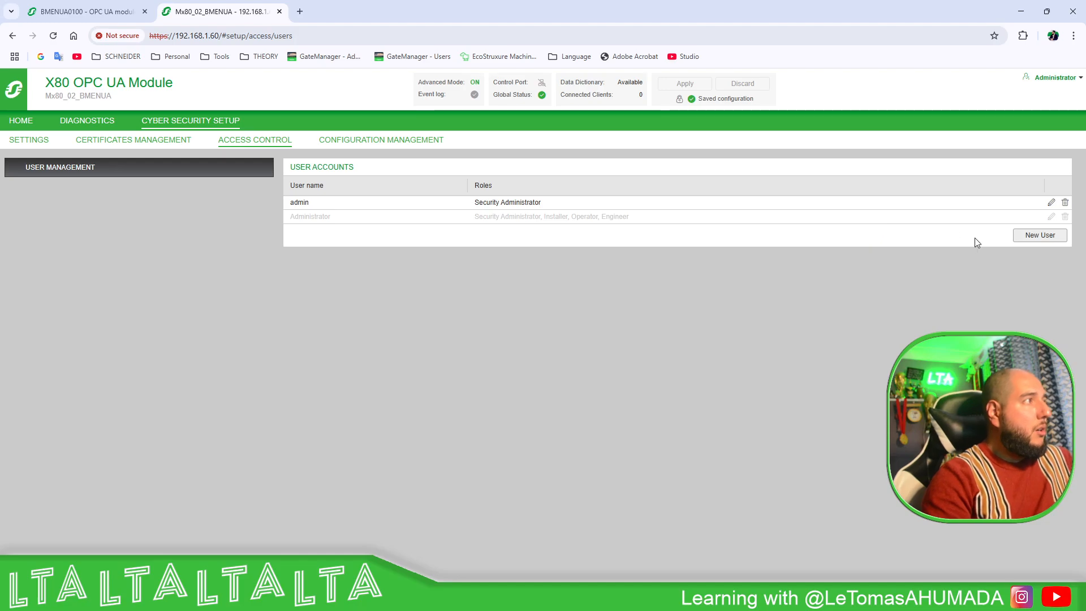
{"action": "left_click", "coordinate": [1039, 234]}
- Create user 'Admins' with a confirmed password and Security Administrator, Installer, Operator and Engineer roles
{"action": "left_click", "coordinate": [559, 280]}
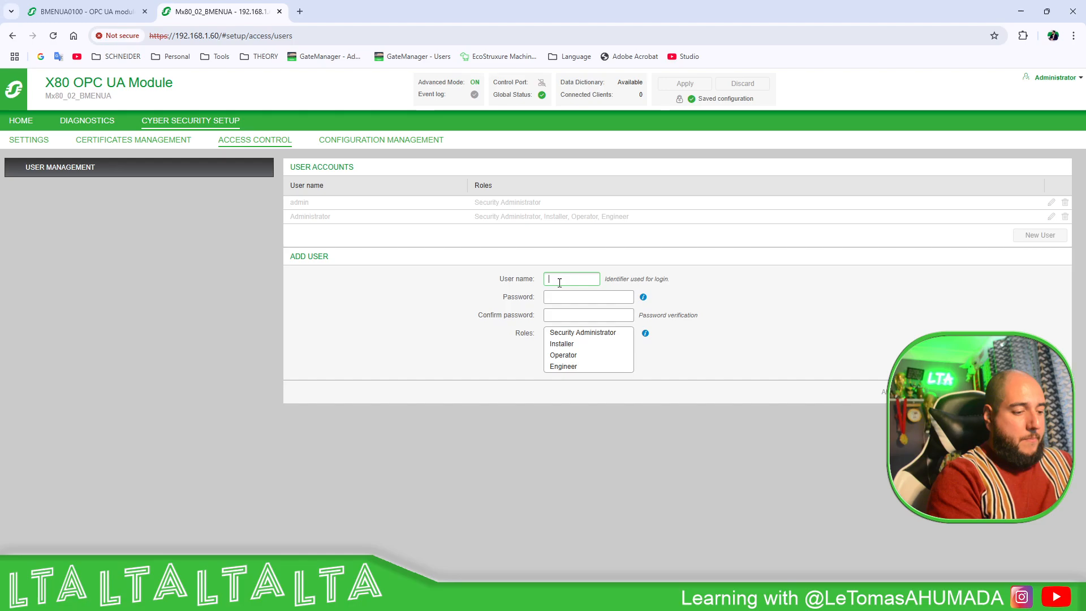
{"action": "type", "text": "Ad,o"}
{"action": "key", "text": "Tab"}
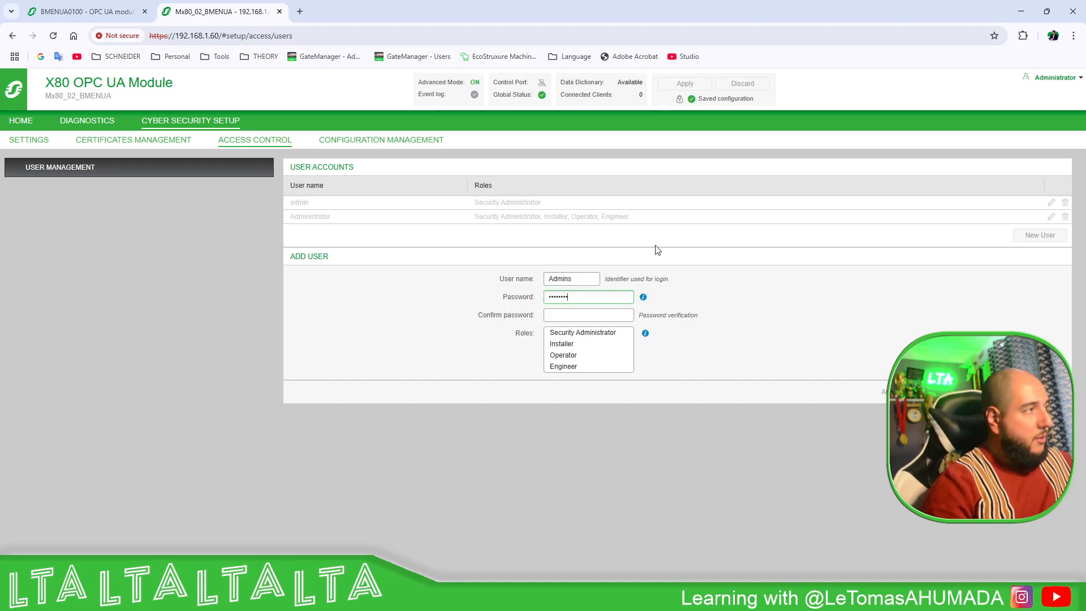
{"action": "left_click", "coordinate": [600, 316]}
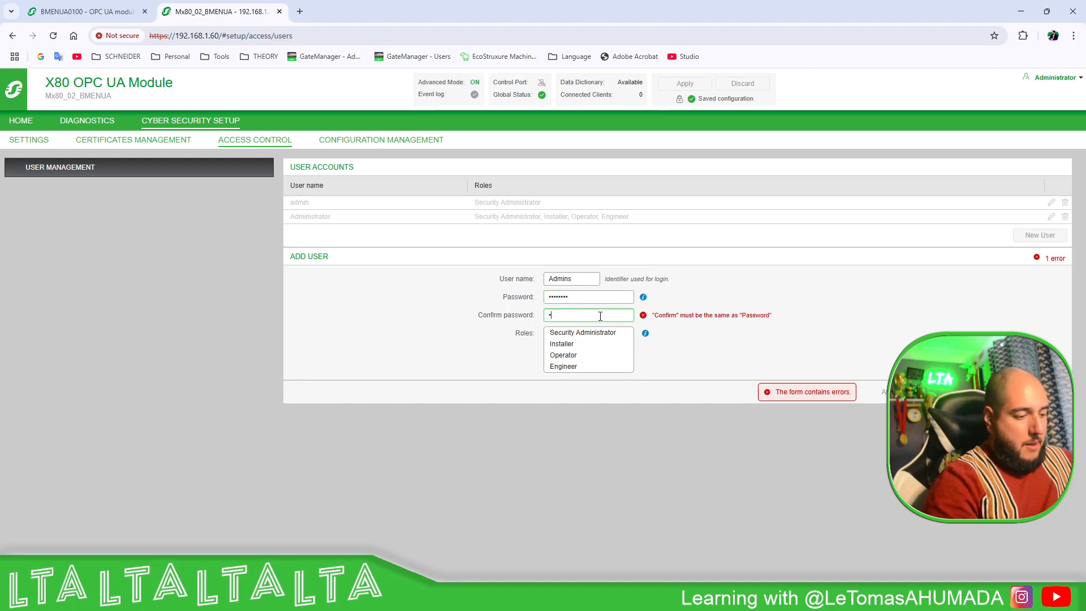
{"action": "type", "text": "•••••••"}
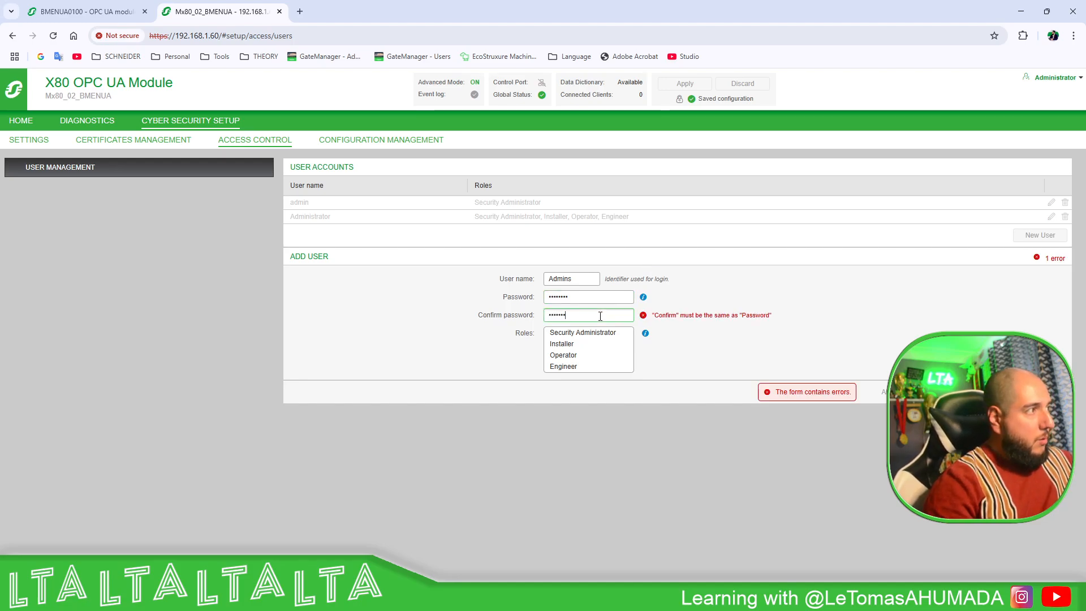
{"action": "type", "text": "•"}
{"action": "left_click", "coordinate": [591, 333]}
{"action": "left_click", "coordinate": [587, 345]}
{"action": "left_click", "coordinate": [585, 355]}
{"action": "left_click", "coordinate": [584, 366]}
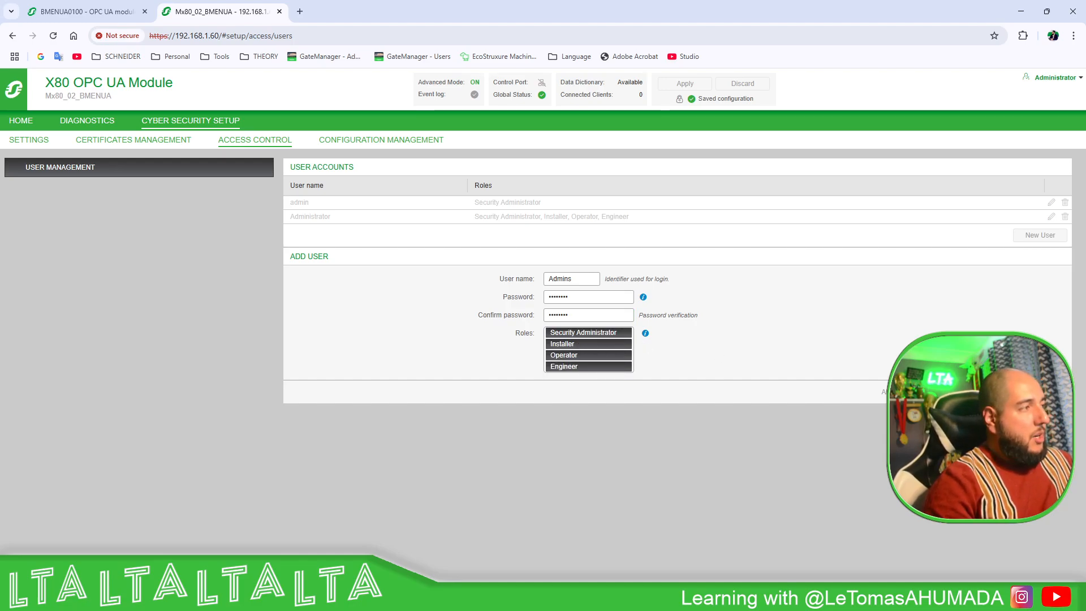
{"action": "left_click", "coordinate": [868, 390]}
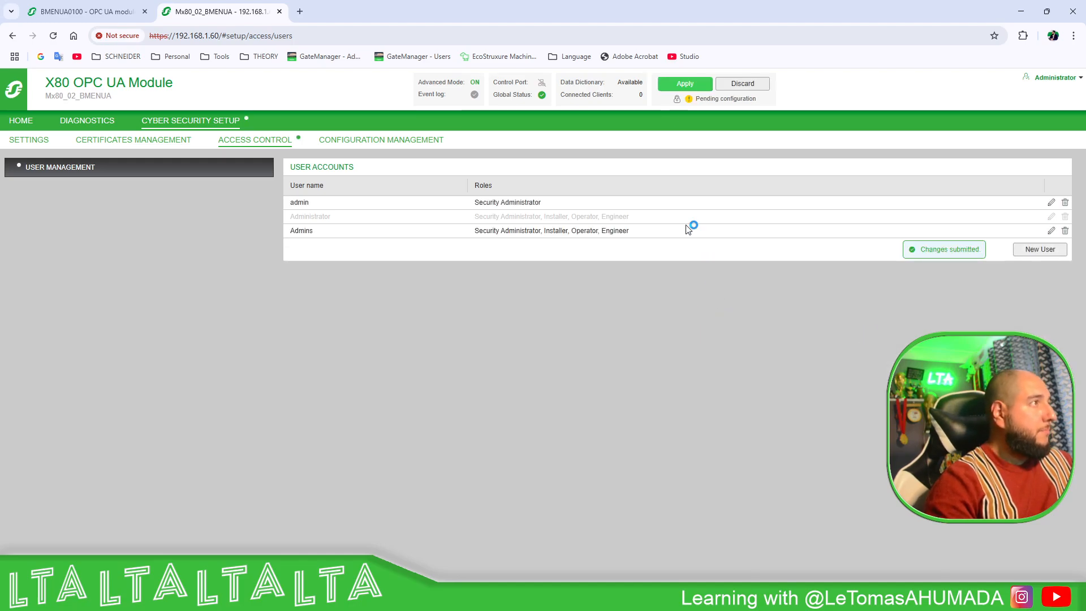
- Apply the pending configuration to the device and dismiss the confirmation notice
{"action": "left_click", "coordinate": [683, 85]}
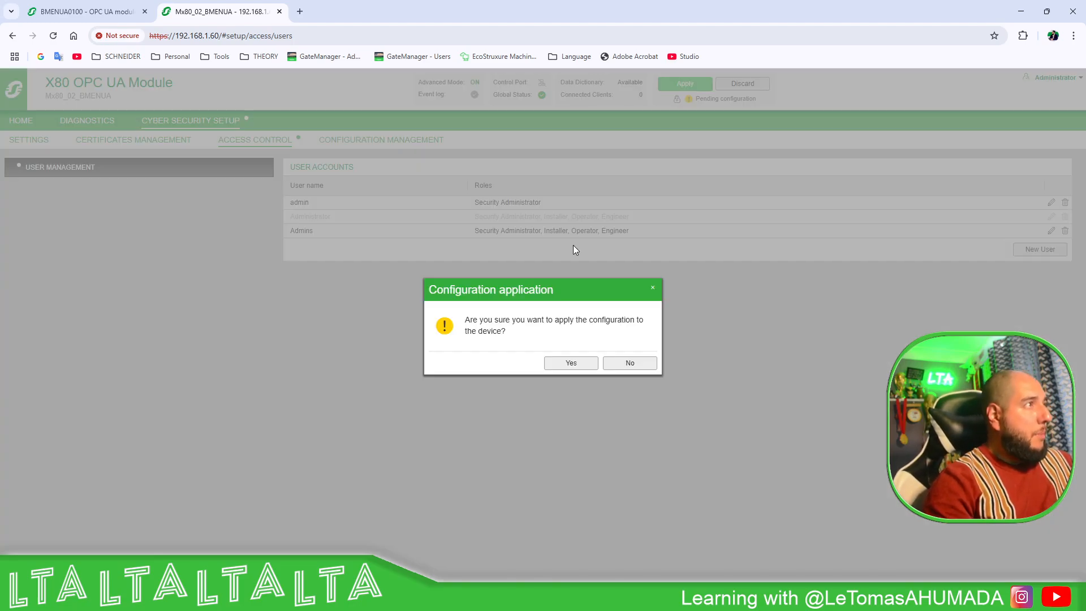
{"action": "left_click", "coordinate": [564, 363]}
{"action": "left_click", "coordinate": [636, 365]}
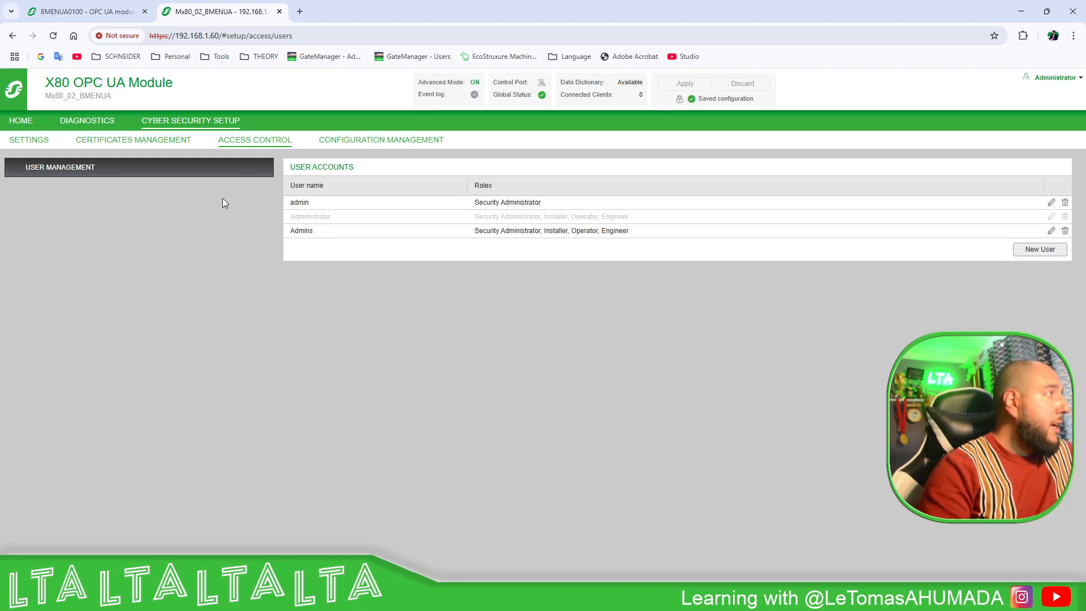
{"action": "left_click", "coordinate": [39, 138]}
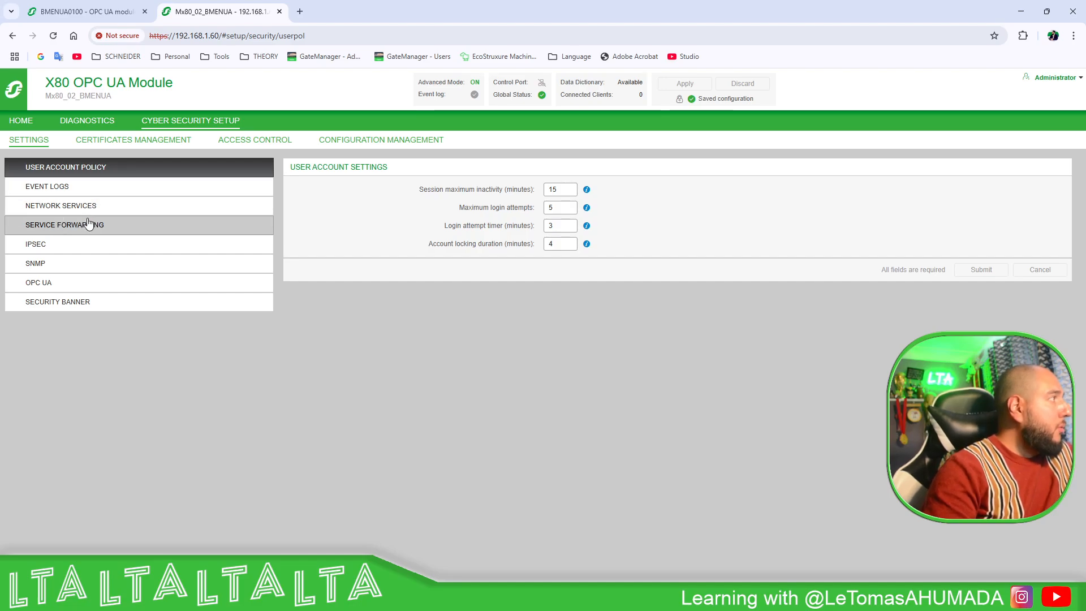
{"action": "left_click", "coordinate": [53, 245]}
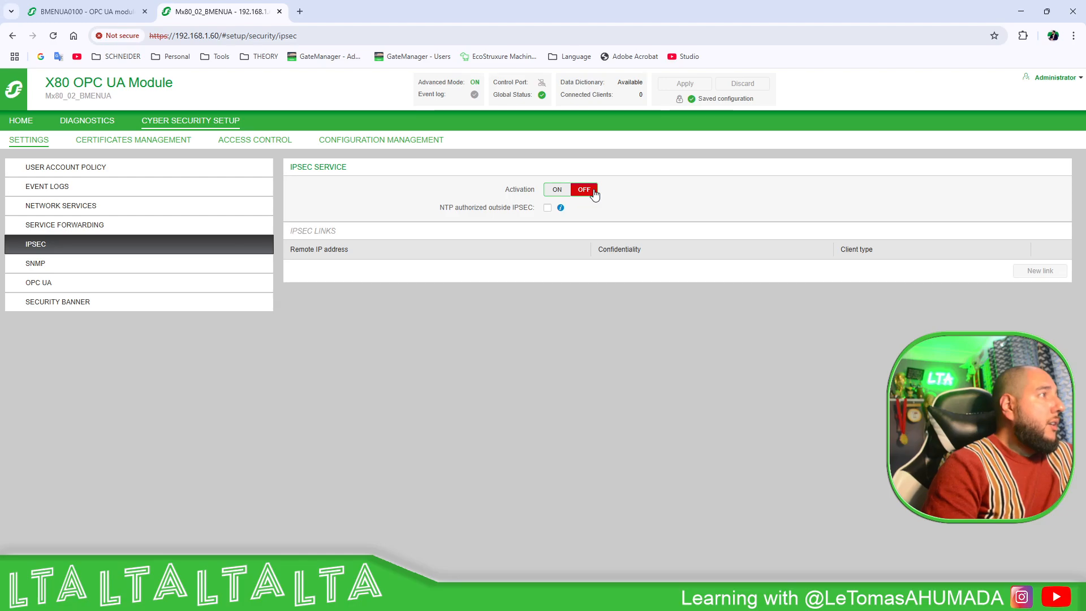
{"action": "left_click", "coordinate": [74, 208]}
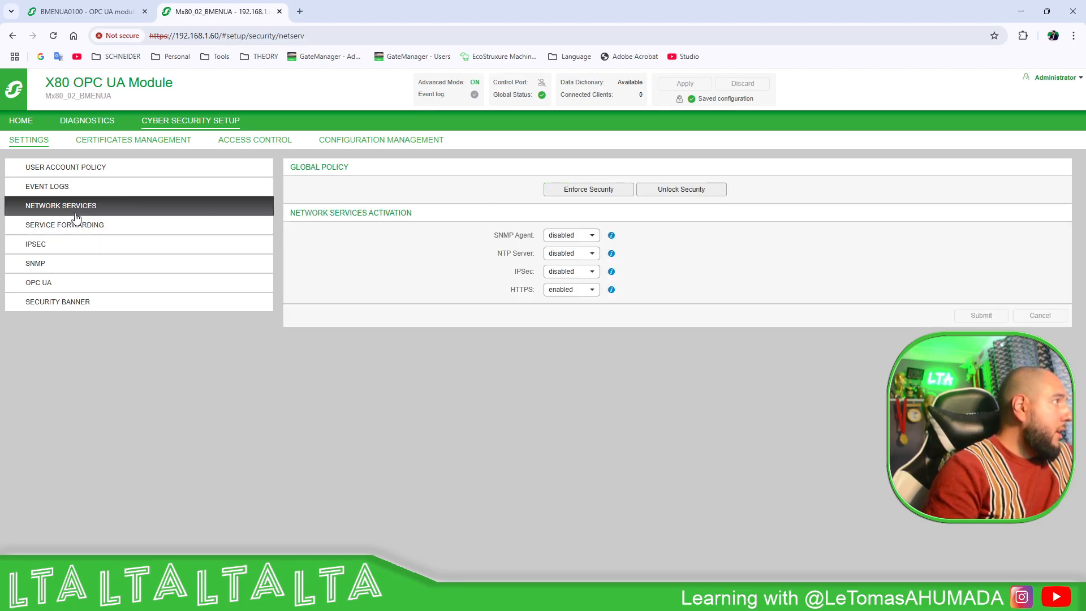
{"action": "left_click", "coordinate": [83, 226]}
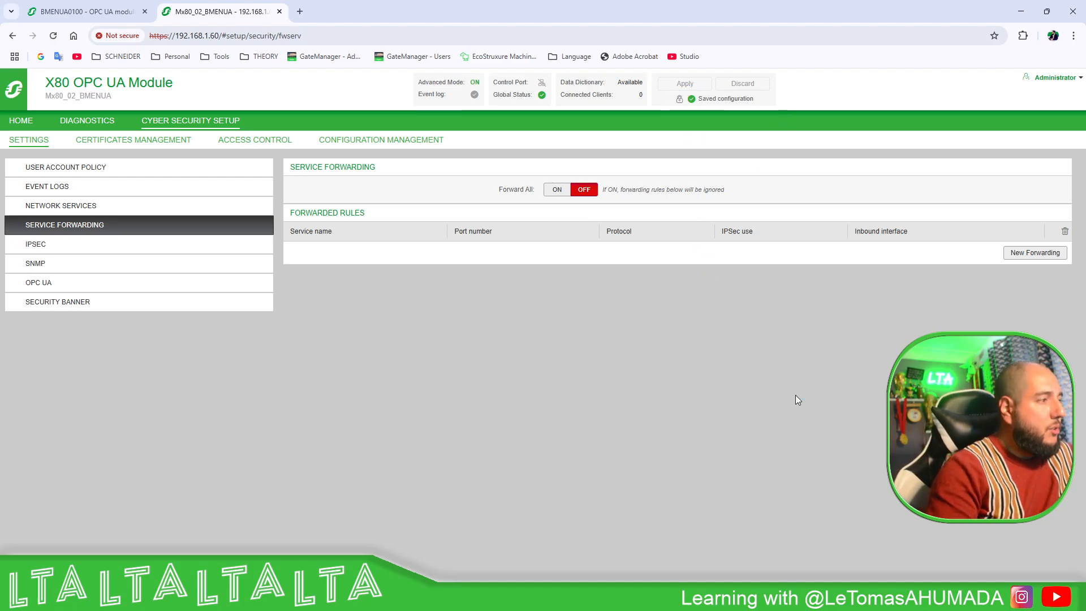
{"action": "mouse_move", "coordinate": [669, 598]}
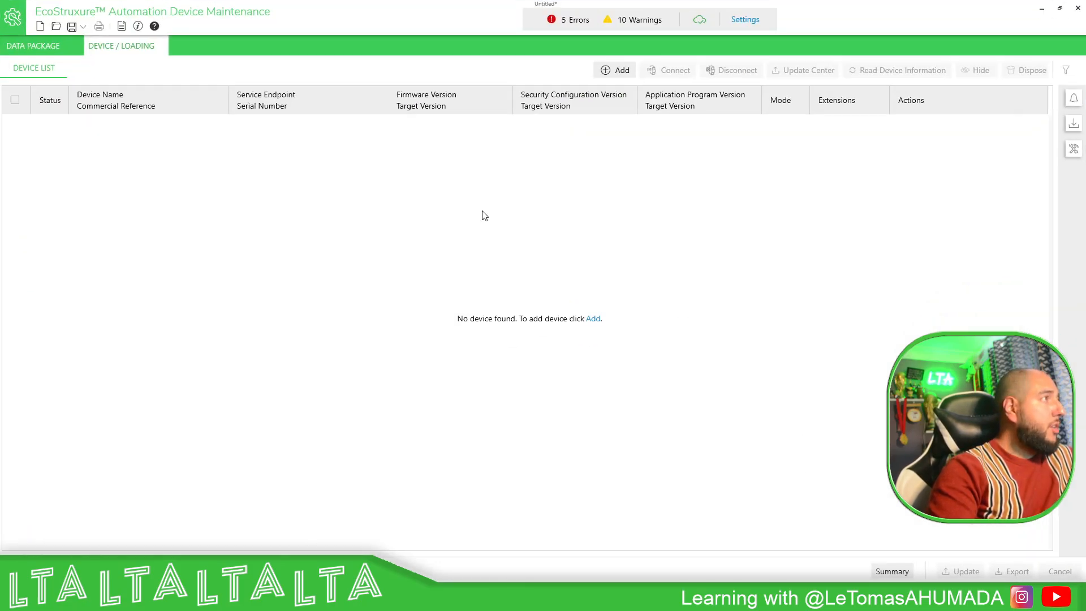
{"action": "left_click", "coordinate": [745, 20]}
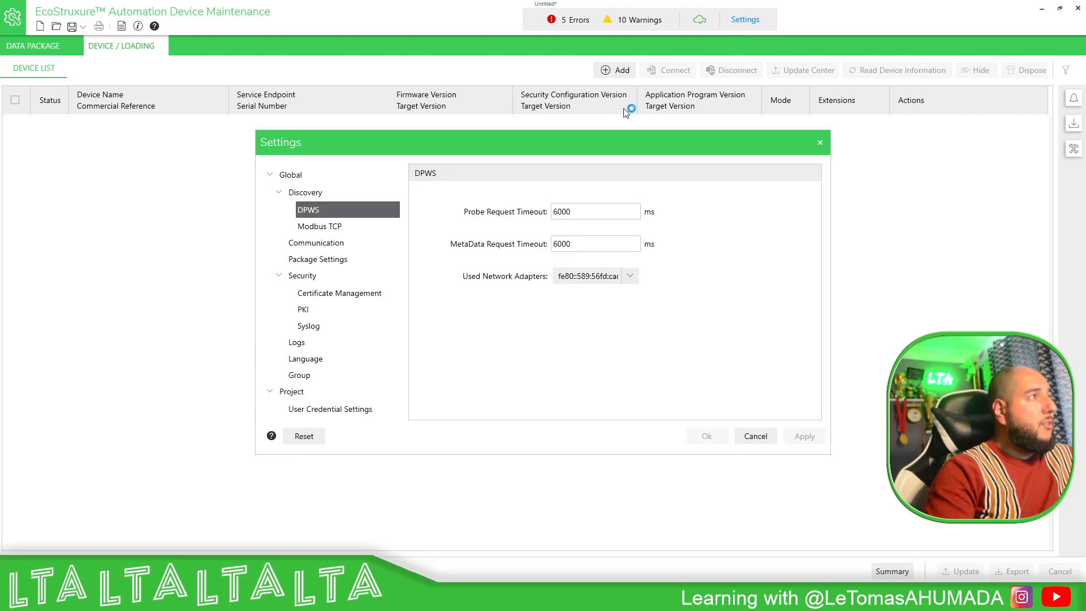
{"action": "left_click", "coordinate": [326, 261]}
{"action": "left_click", "coordinate": [419, 216]}
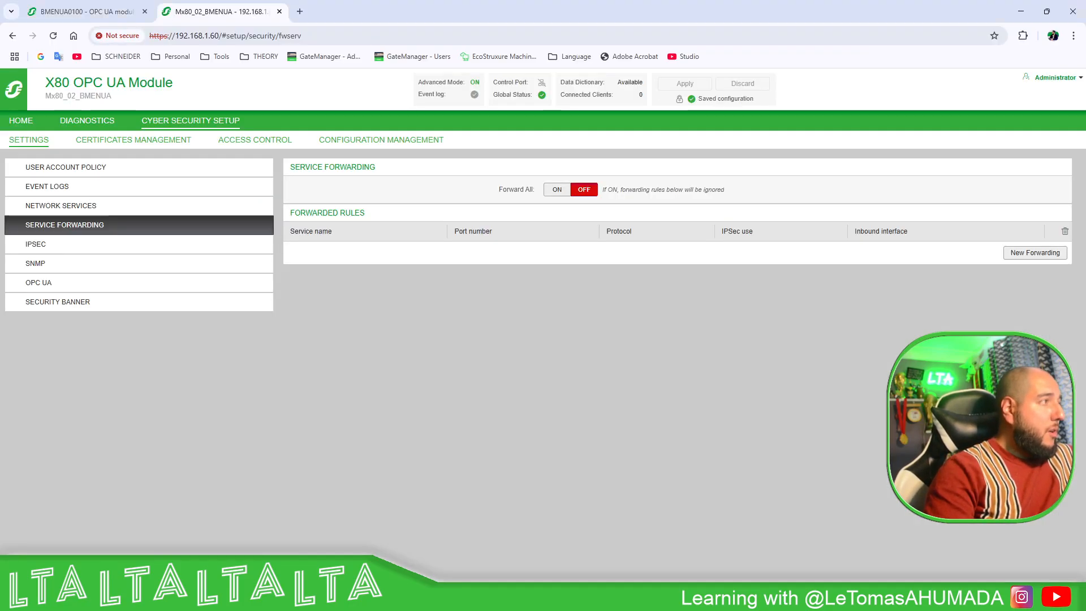
{"action": "left_click", "coordinate": [87, 12]}
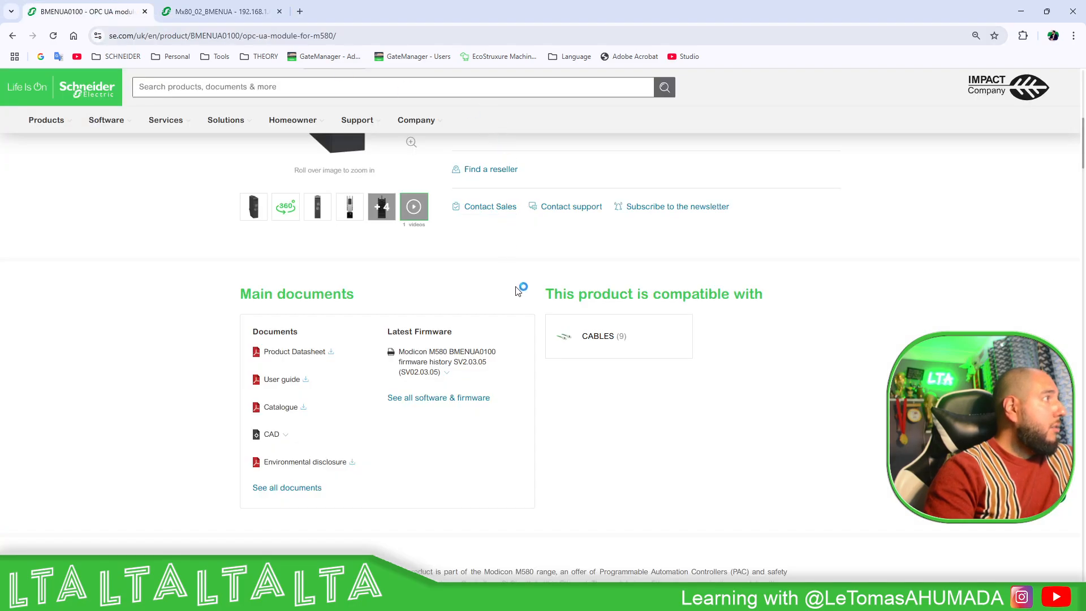
- Check the BMENUA0100 page's latest firmware SV02.03.05, then minimize the browser
{"action": "scroll", "coordinate": [515, 277], "scroll_direction": "up", "scroll_amount": 5}
{"action": "scroll", "coordinate": [515, 276], "scroll_direction": "up", "scroll_amount": 3}
{"action": "scroll", "coordinate": [547, 310], "scroll_direction": "down", "scroll_amount": 7}
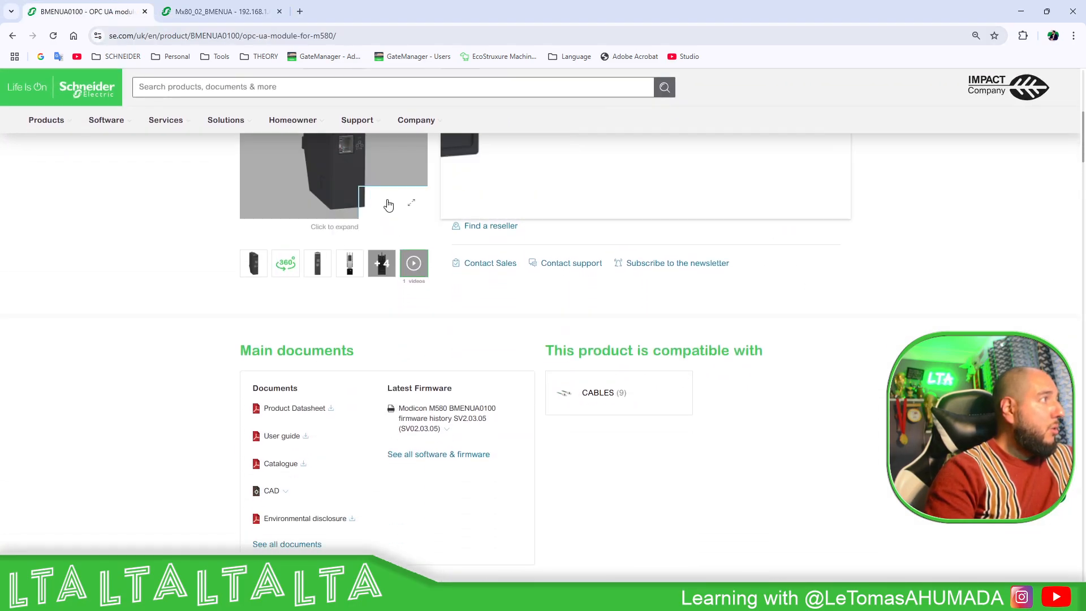
{"action": "scroll", "coordinate": [547, 310], "scroll_direction": "down", "scroll_amount": 3}
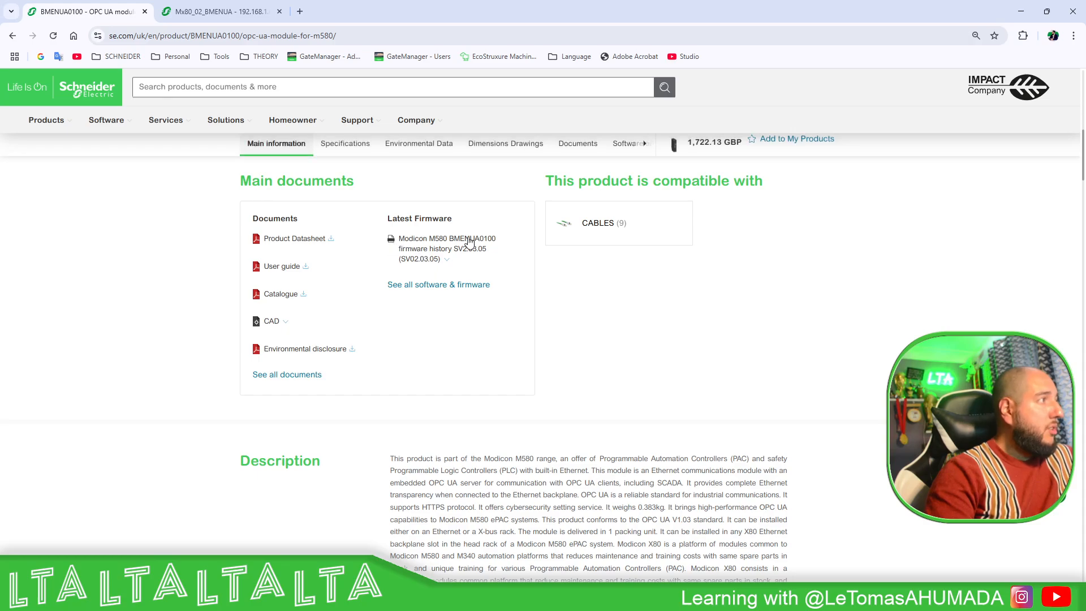
{"action": "left_click", "coordinate": [1020, 12]}
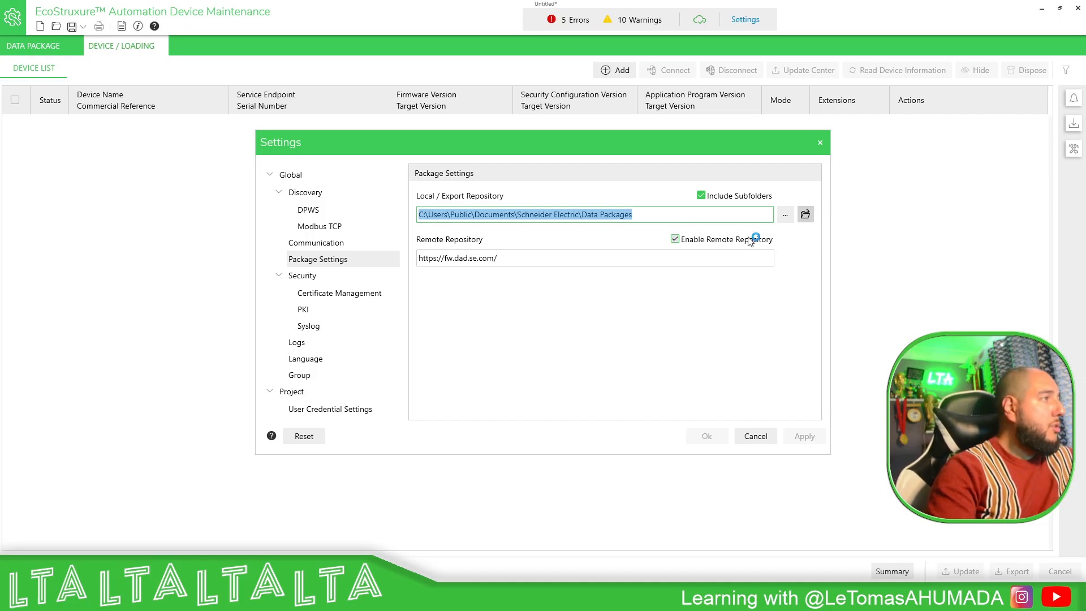
- Add a BMENUA0100 device from the catalog at IP address 192.168.1.60
{"action": "left_click", "coordinate": [769, 440]}
{"action": "left_click", "coordinate": [615, 70]}
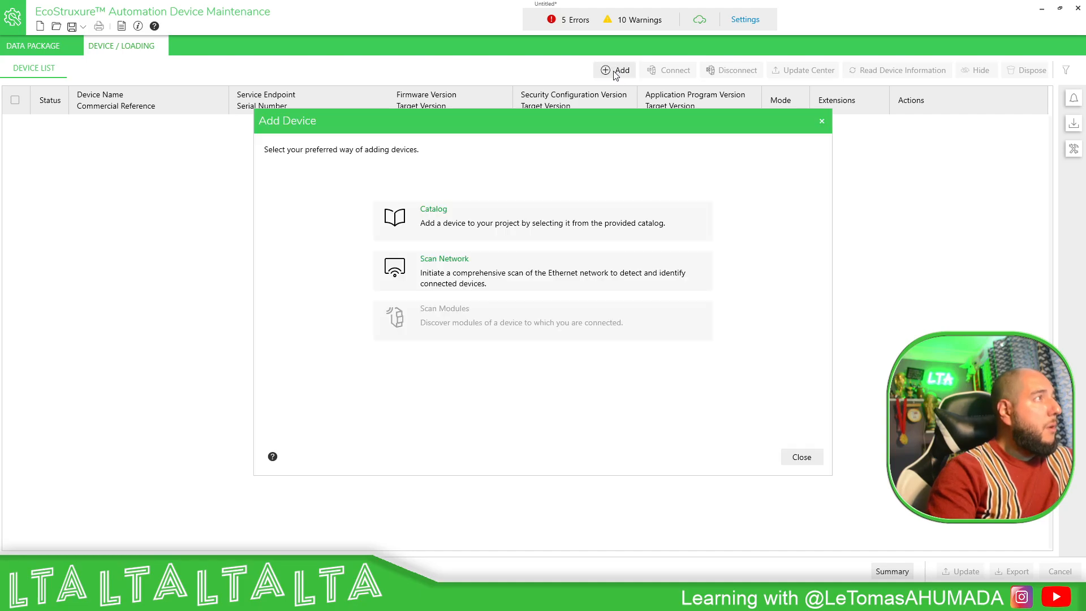
{"action": "left_click", "coordinate": [443, 222]}
{"action": "scroll", "coordinate": [433, 283], "scroll_direction": "down", "scroll_amount": 3}
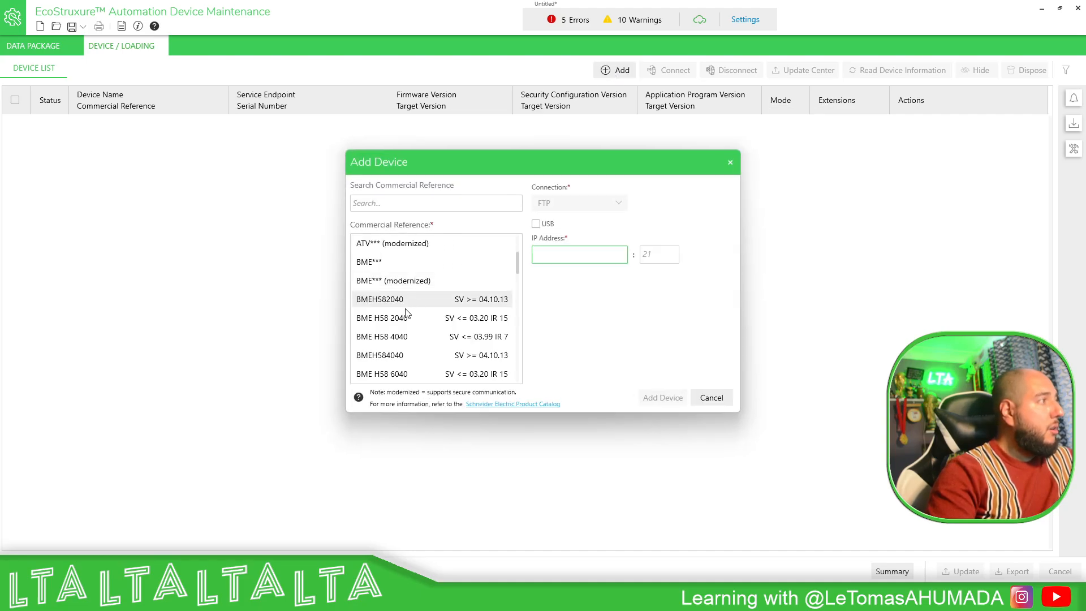
{"action": "left_click", "coordinate": [400, 373]}
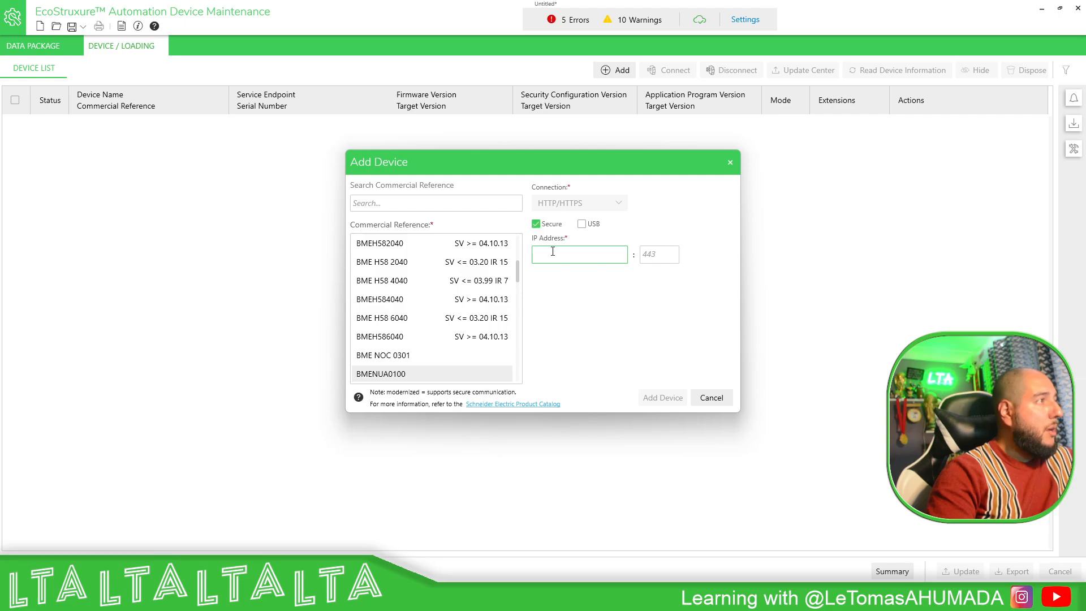
{"action": "type", "text": "192.168.1.60"}
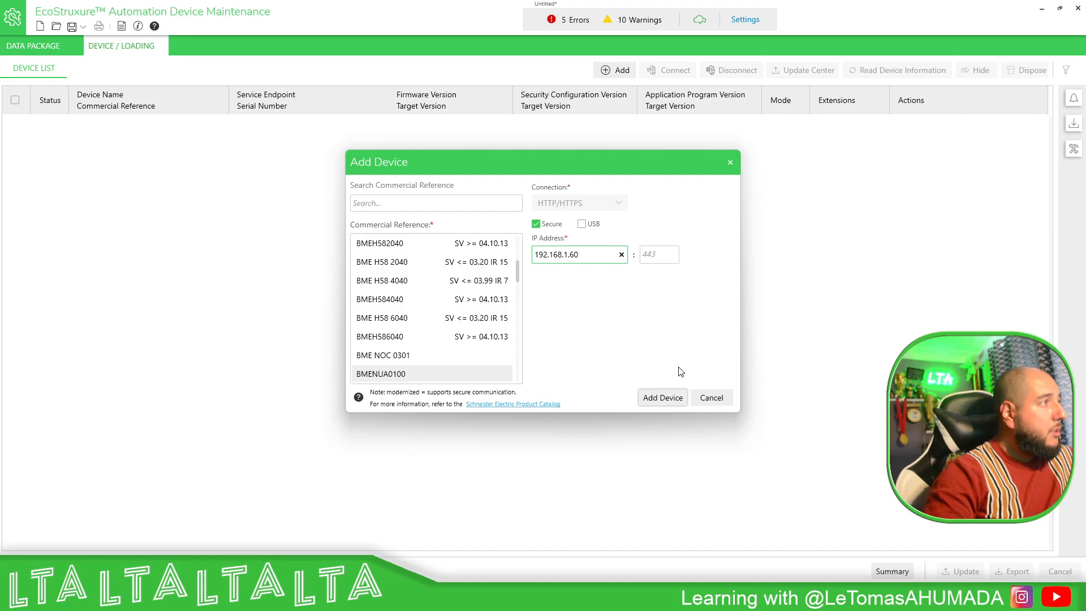
{"action": "left_click", "coordinate": [661, 398]}
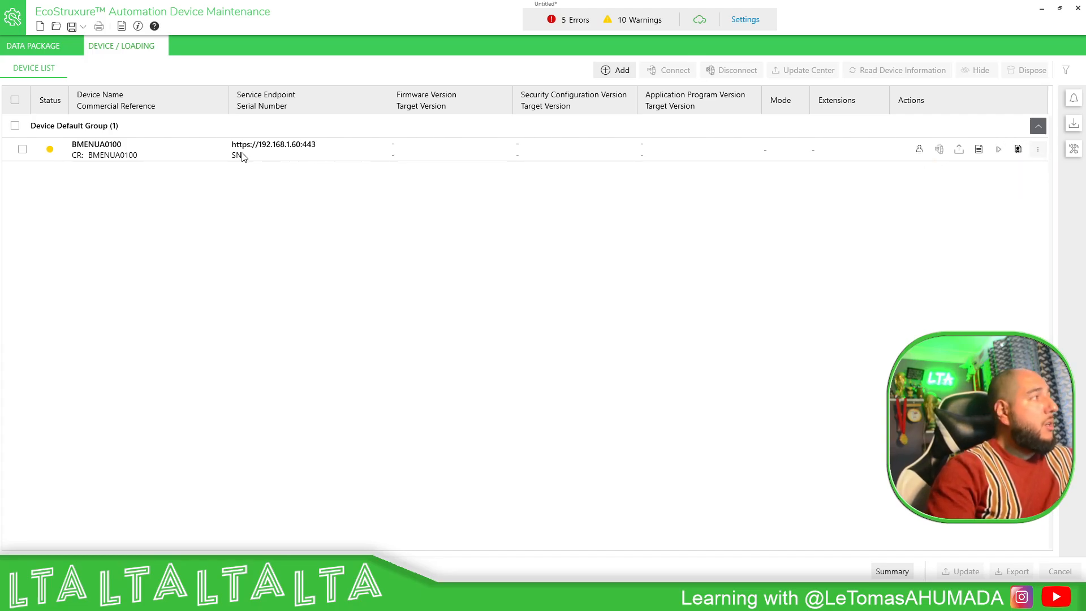
- Save user 'Admins' and its password as the module's credentials and connect to it
{"action": "mouse_move", "coordinate": [52, 154]}
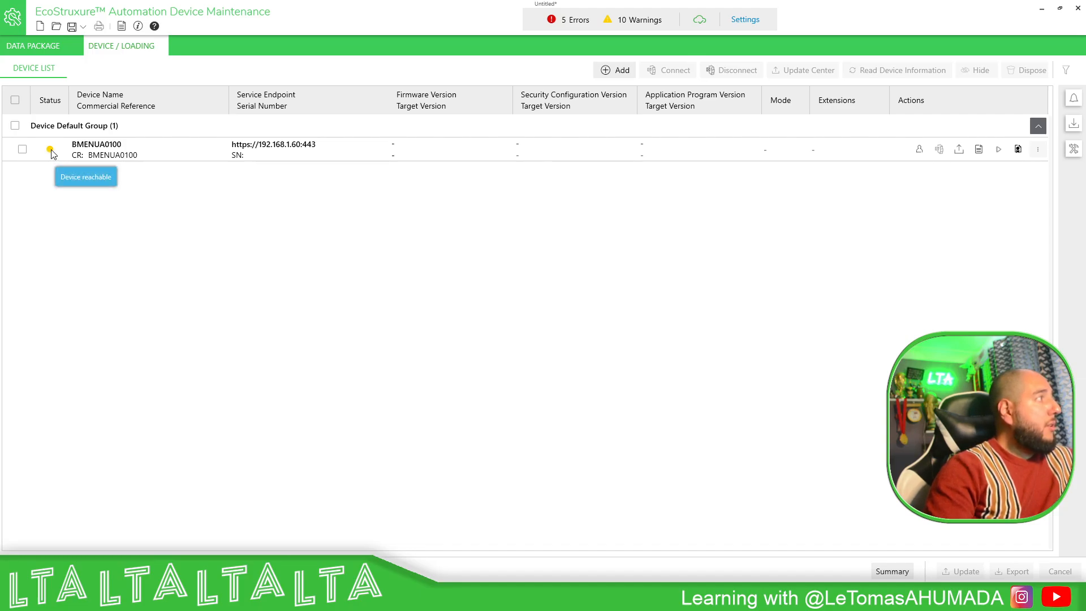
{"action": "left_click", "coordinate": [919, 151]}
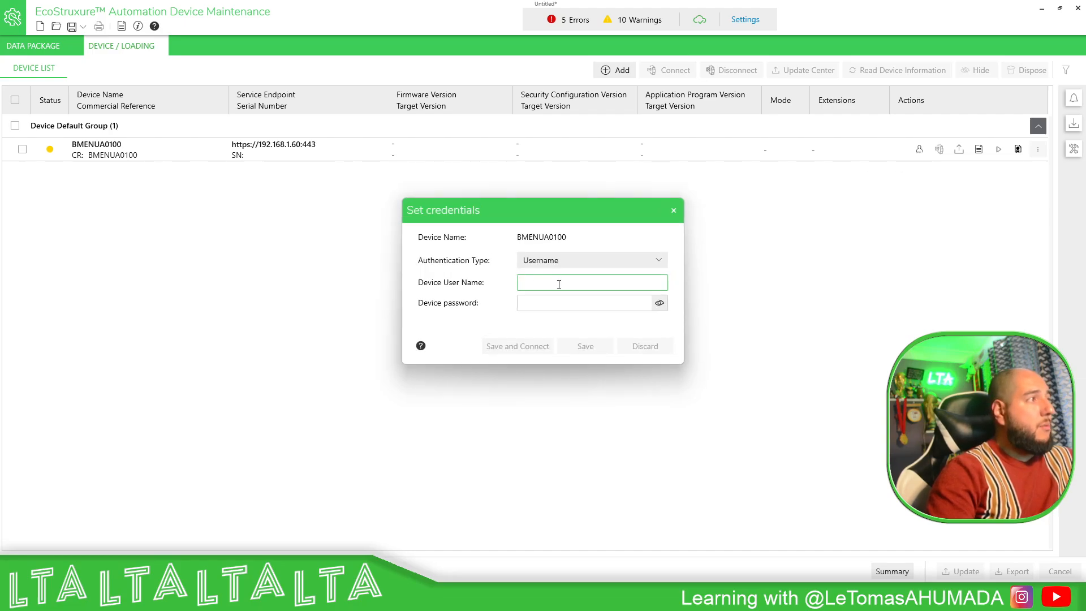
{"action": "type", "text": "Admins"}
{"action": "key", "text": "Tab"}
{"action": "type", "text": "•••••"}
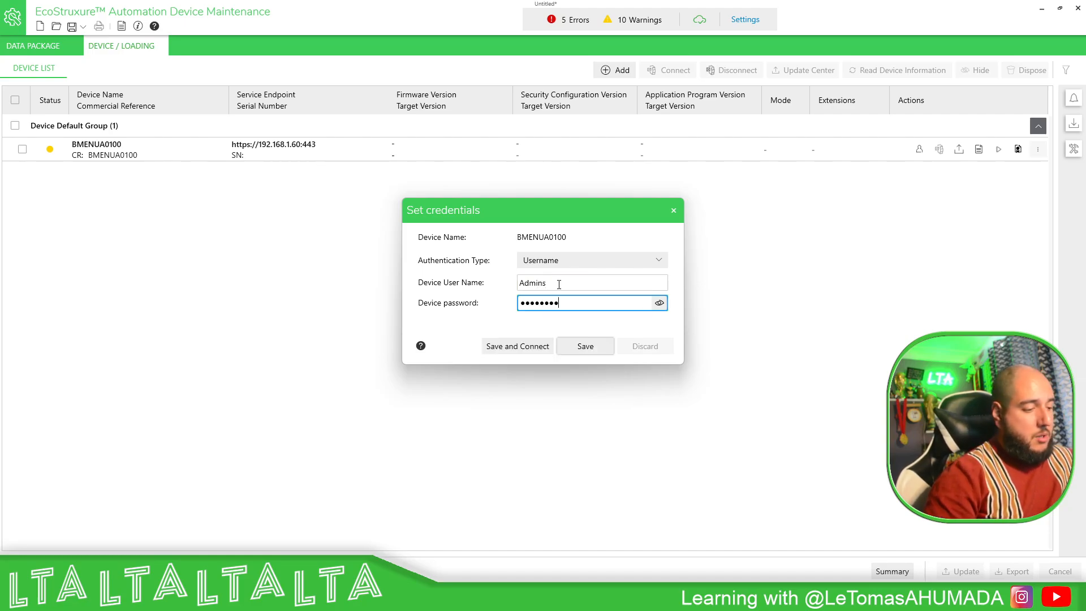
{"action": "left_click", "coordinate": [659, 303]}
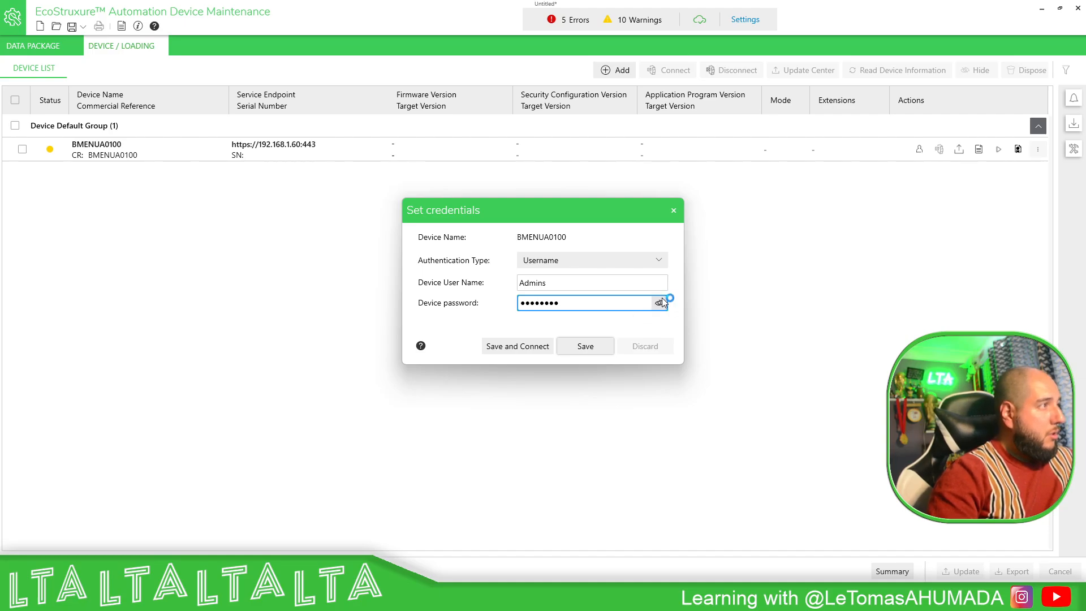
{"action": "left_click", "coordinate": [517, 346]}
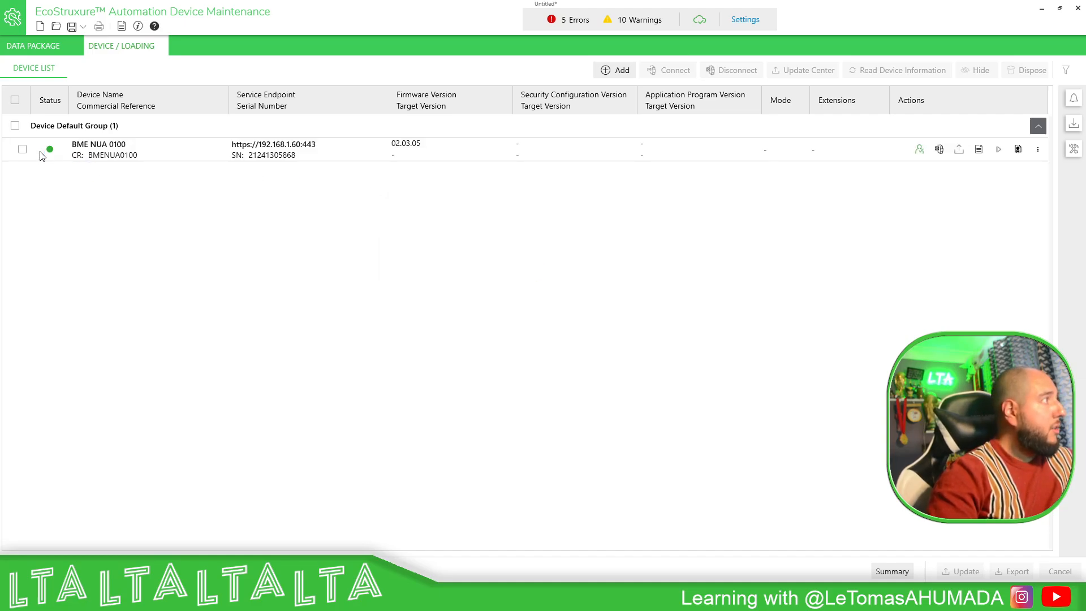
- Assign firmware 02.03.05 as the target version for the BME NUA 0100 module
{"action": "left_click", "coordinate": [959, 151]}
{"action": "left_click", "coordinate": [411, 295]}
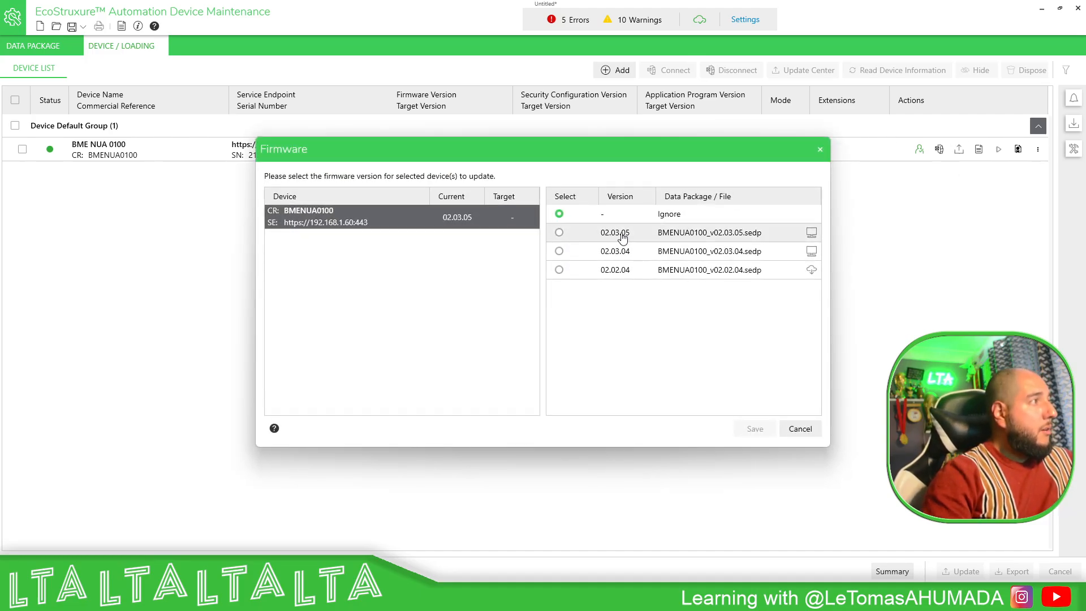
{"action": "left_click", "coordinate": [568, 235]}
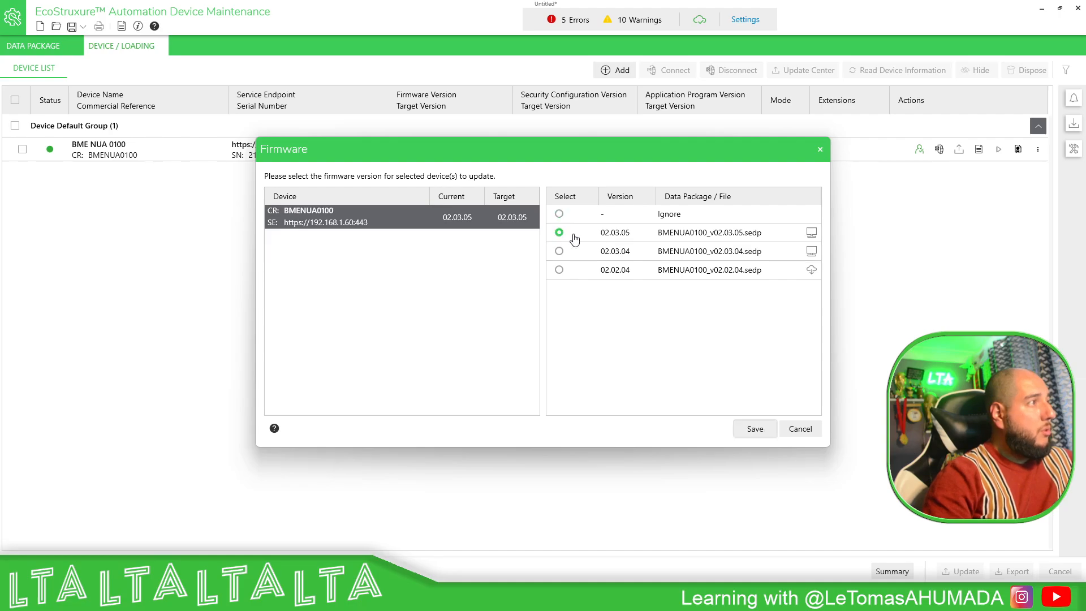
{"action": "left_click", "coordinate": [756, 430]}
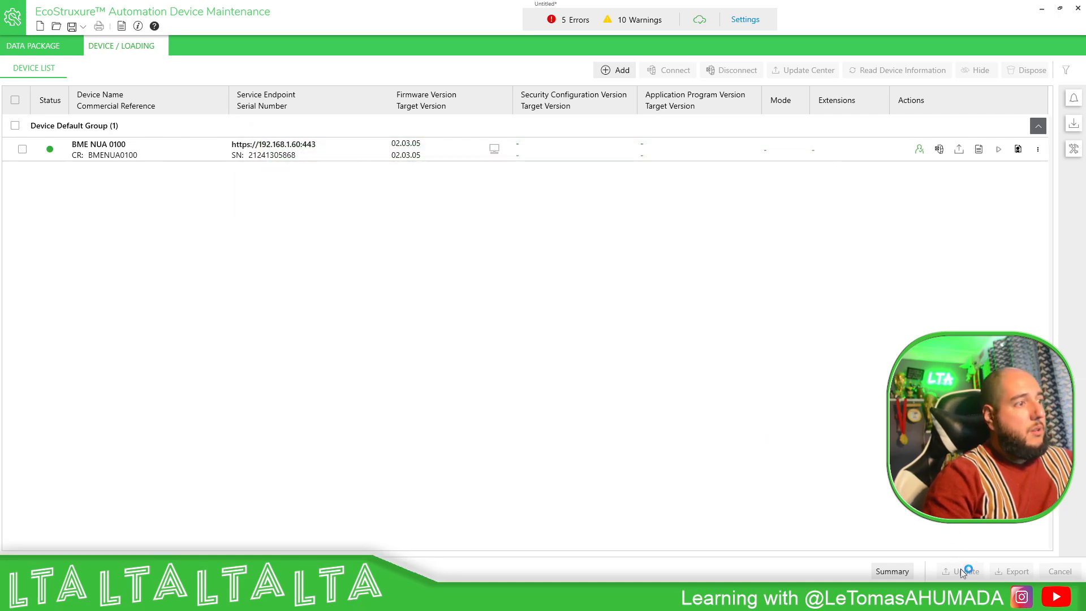
- Mark the BME NUA 0100 for updating, then cancel the update without running it
{"action": "left_click", "coordinate": [31, 149]}
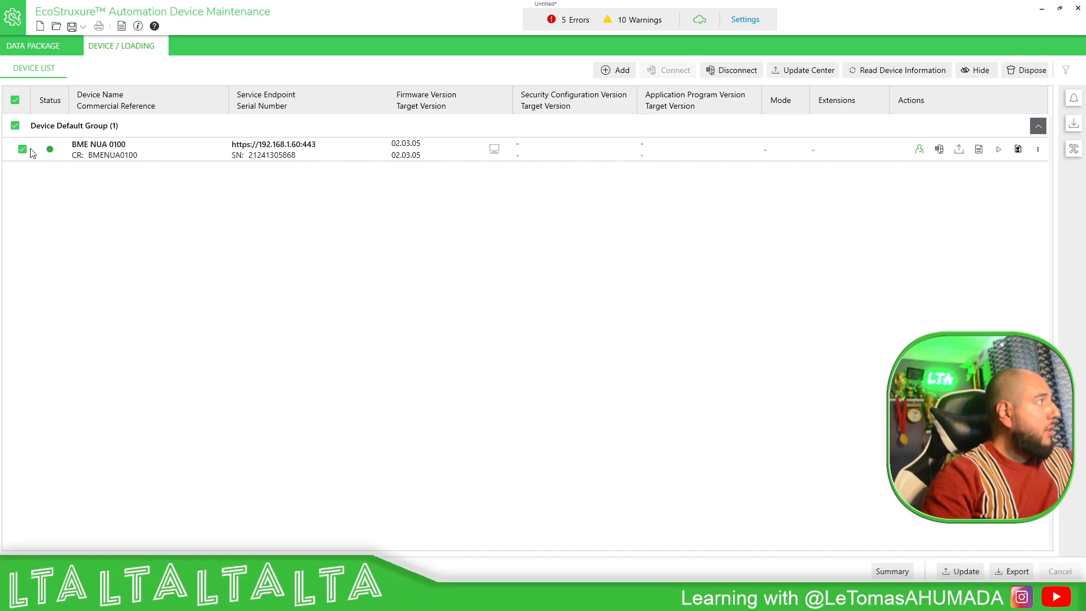
{"action": "left_click", "coordinate": [961, 572]}
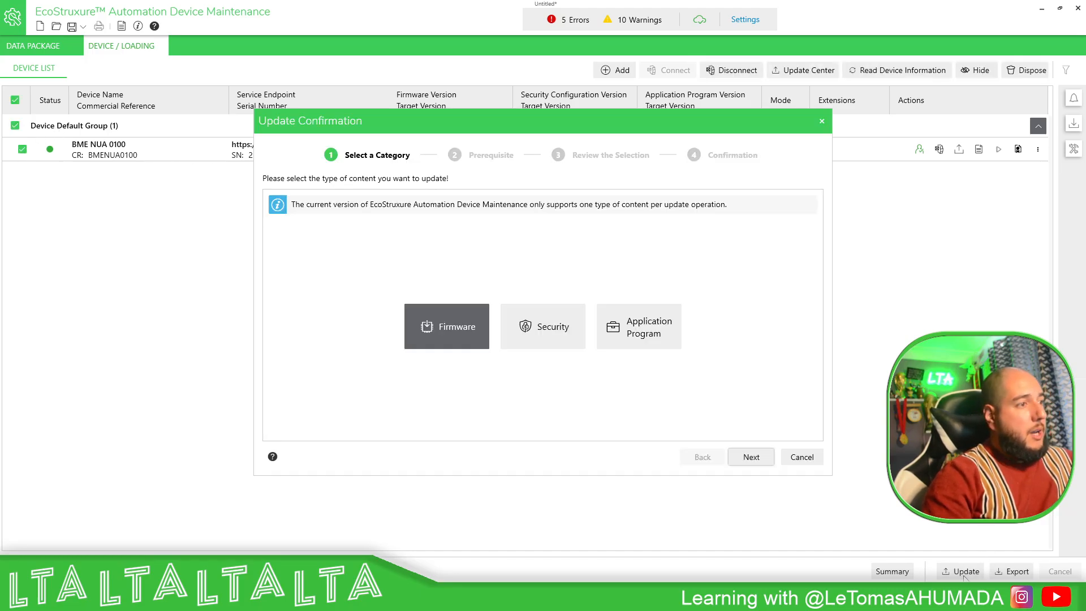
{"action": "left_click", "coordinate": [796, 459]}
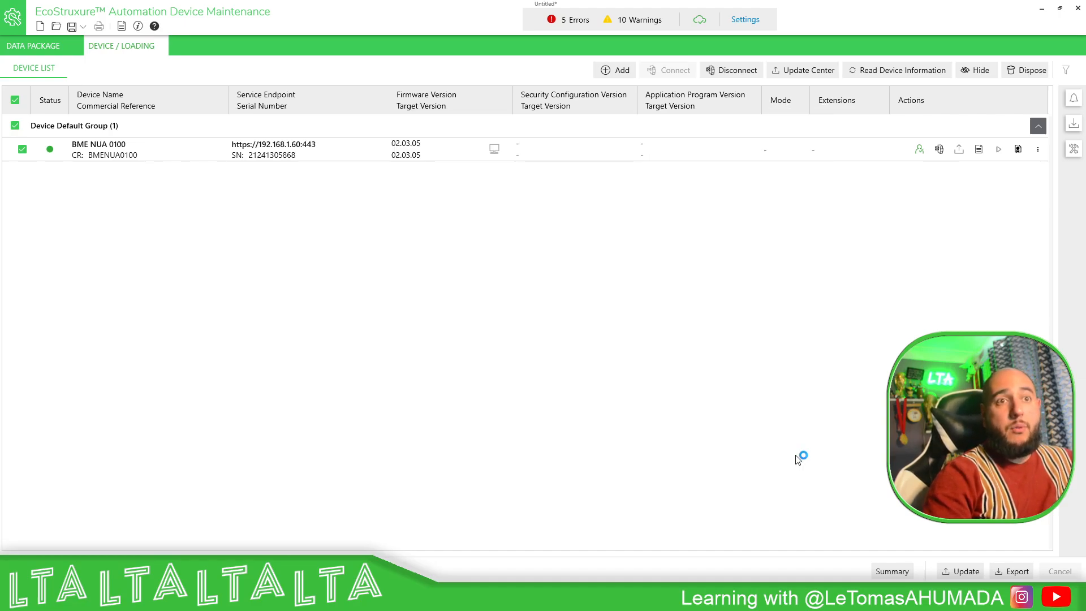